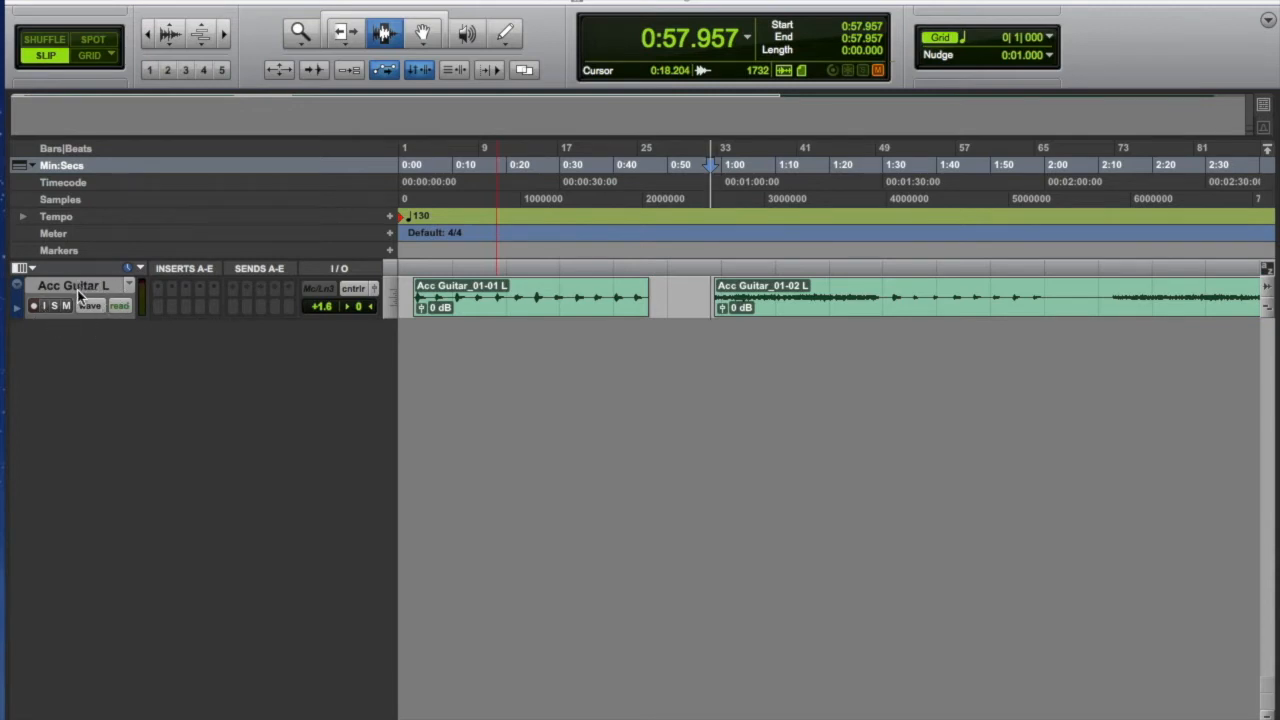
Open the Mix window and lower the Acc Guitar L volume fader to -10.5 dB.
{"action": "left_click_drag", "start_coordinate": [78, 292], "coordinate": [148, 293]}
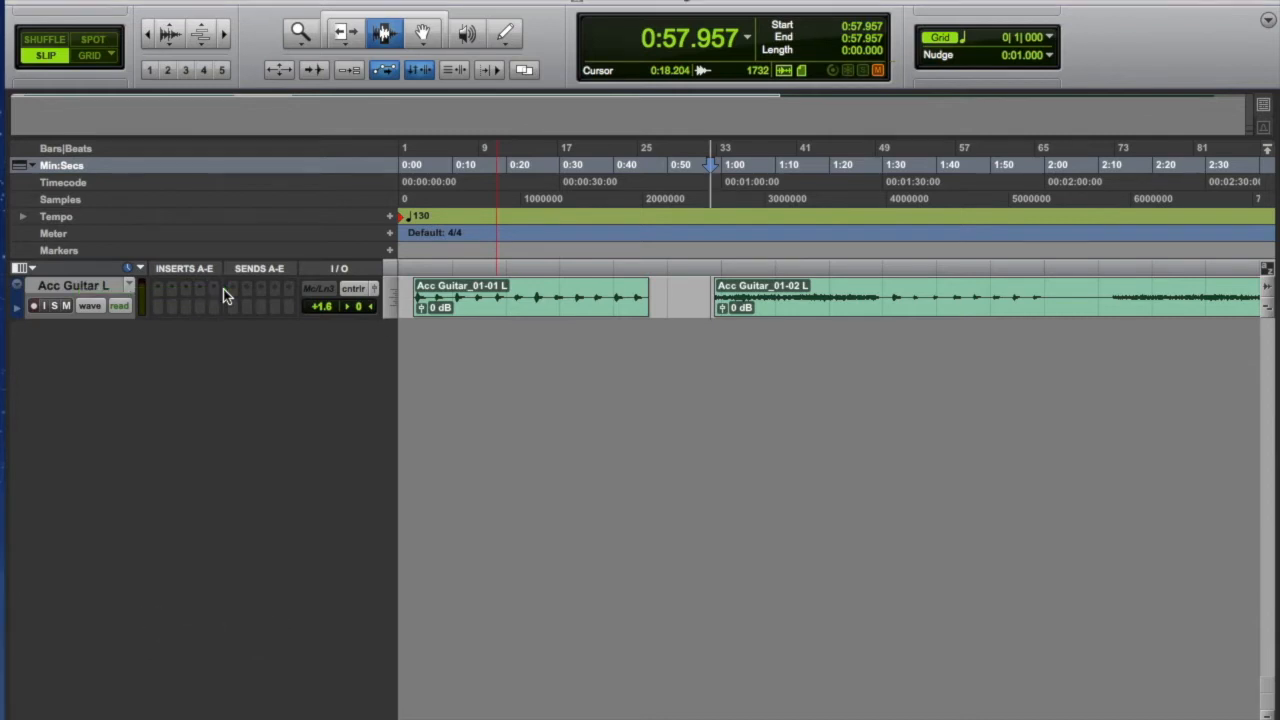
{"action": "key", "text": "ctrl+equal"}
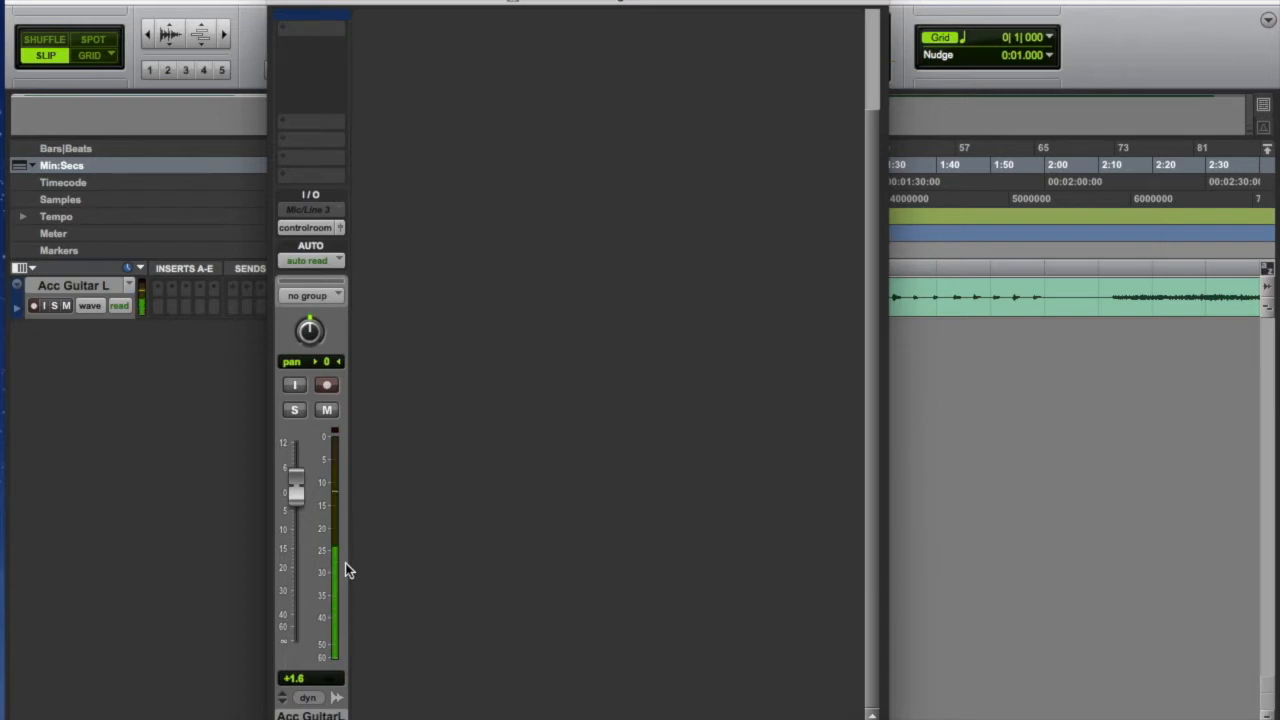
{"action": "left_click_drag", "start_coordinate": [295, 482], "coordinate": [298, 523]}
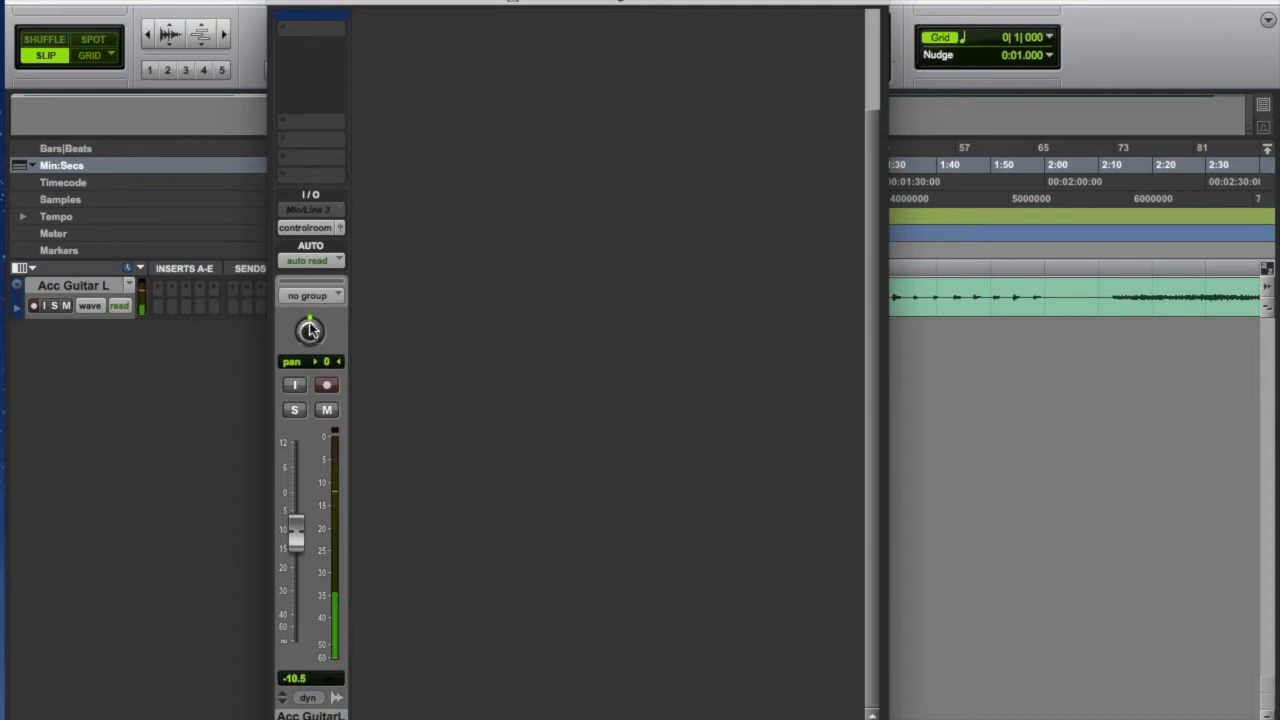
{"action": "left_click_drag", "start_coordinate": [315, 335], "coordinate": [247, 301]}
{"action": "left_click", "coordinate": [282, 27]}
{"action": "left_click", "coordinate": [324, 117]}
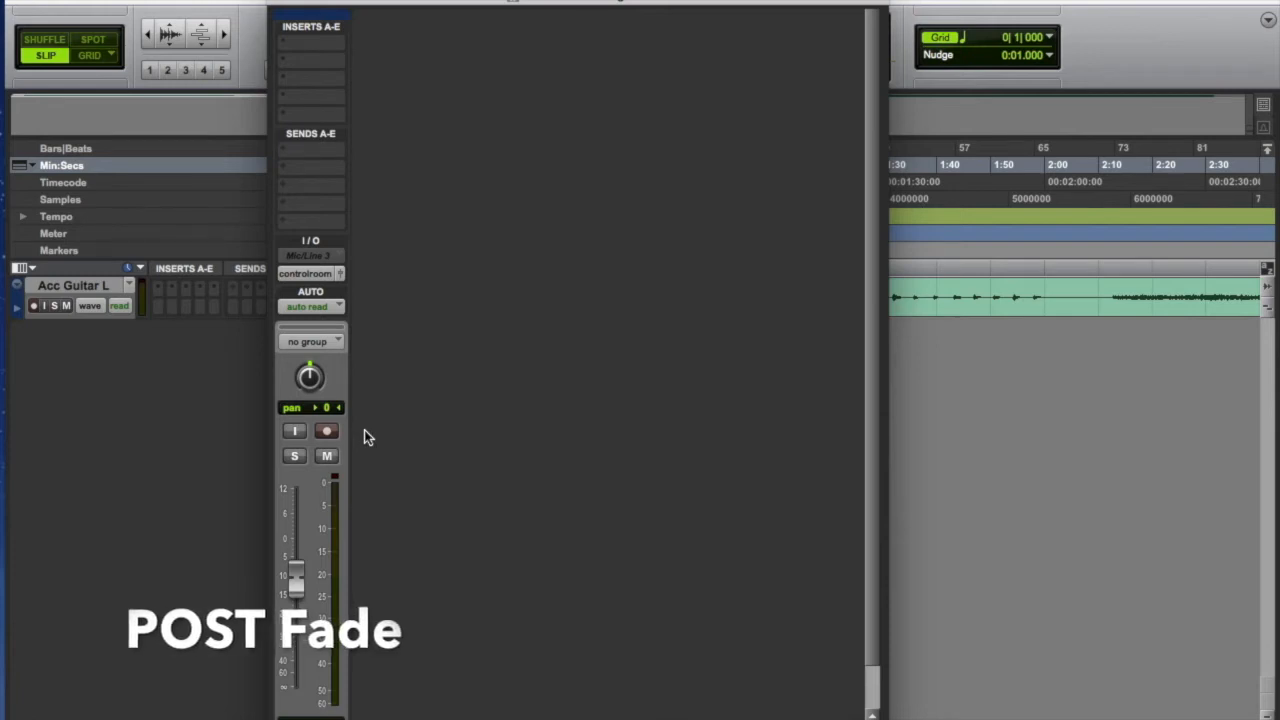
{"action": "left_click", "coordinate": [287, 35]}
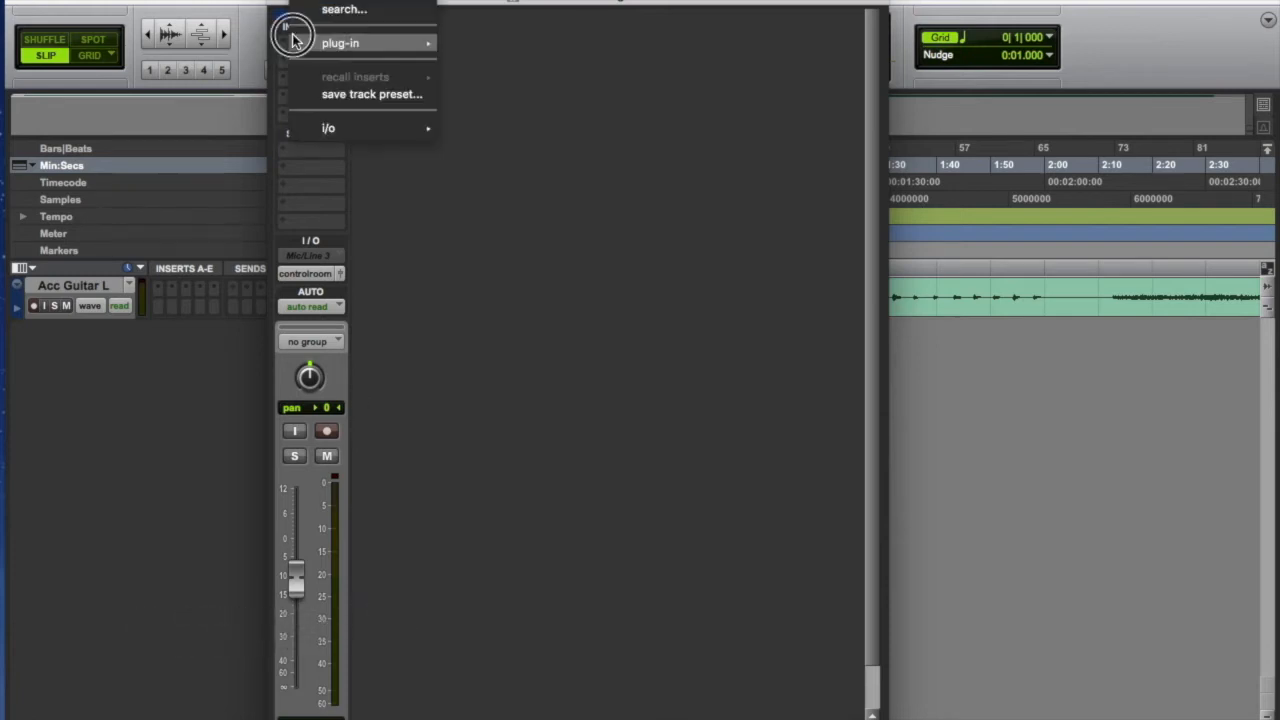
{"action": "left_click", "coordinate": [287, 127]}
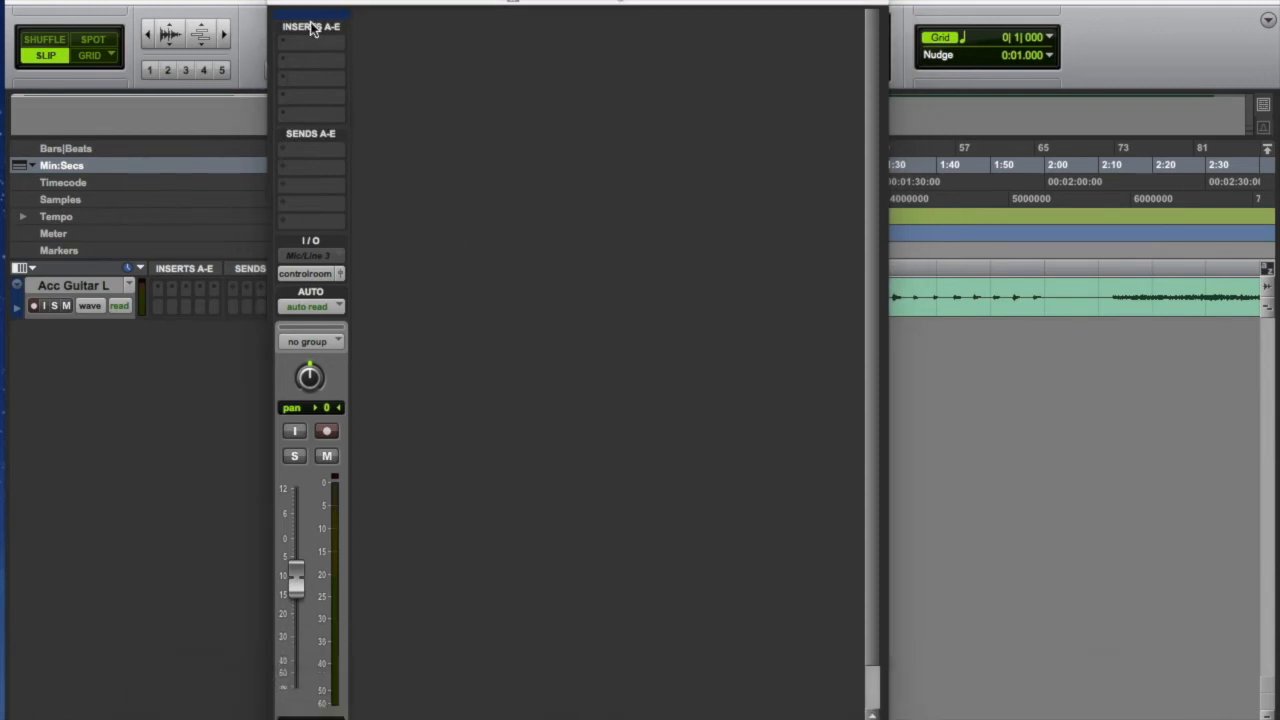
{"action": "mouse_move", "coordinate": [287, 29]}
{"action": "left_mouse_down"}
{"action": "mouse_move", "coordinate": [277, 531]}
{"action": "mouse_move", "coordinate": [311, 534]}
{"action": "mouse_move", "coordinate": [322, 369]}
{"action": "mouse_move", "coordinate": [595, 366]}
{"action": "left_mouse_up"}
{"action": "left_click_drag", "start_coordinate": [333, 388], "coordinate": [599, 393]}
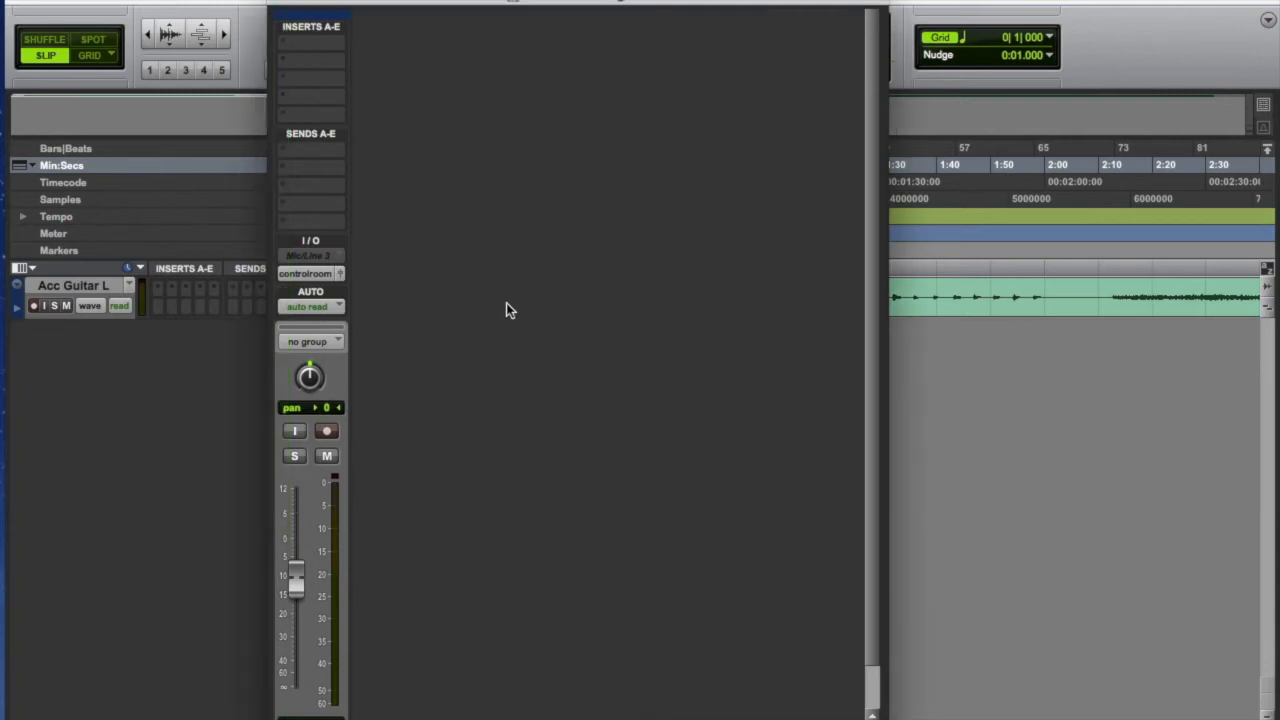
Raise the Acc Guitar L volume fader slightly to -8.8 dB.
{"action": "left_click_drag", "start_coordinate": [295, 580], "coordinate": [295, 572]}
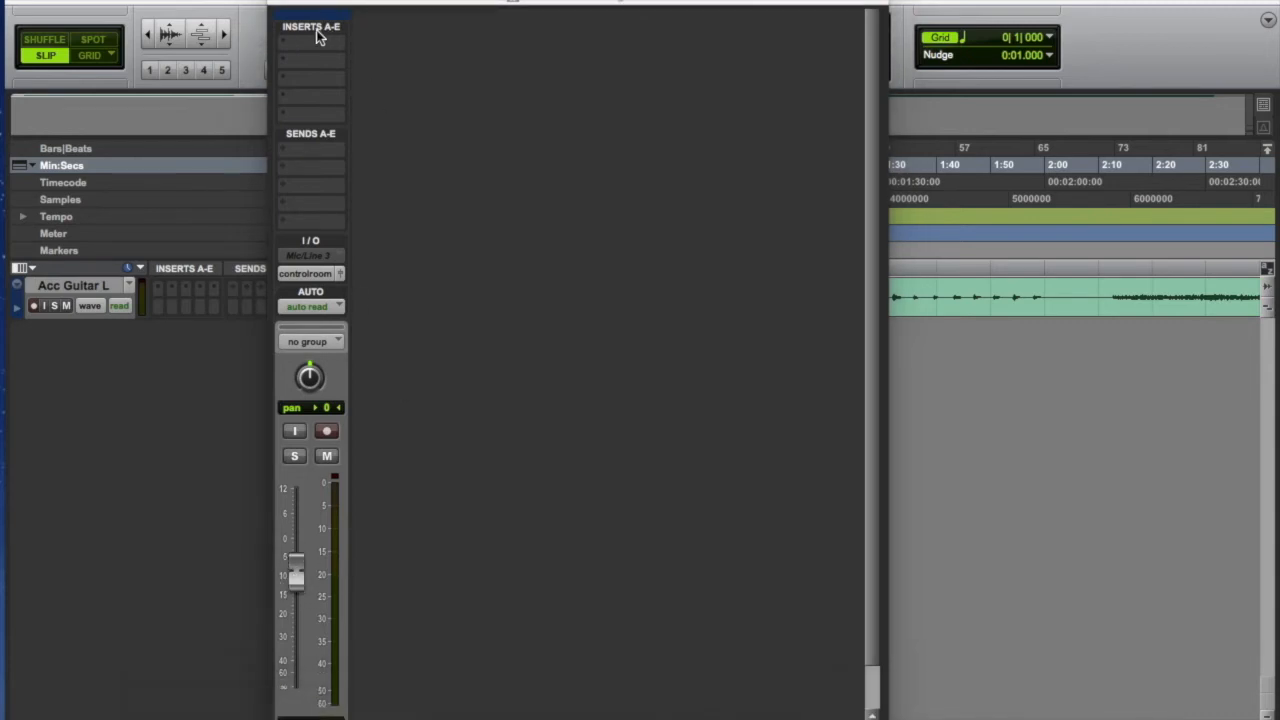
{"action": "left_click_drag", "start_coordinate": [314, 30], "coordinate": [316, 117]}
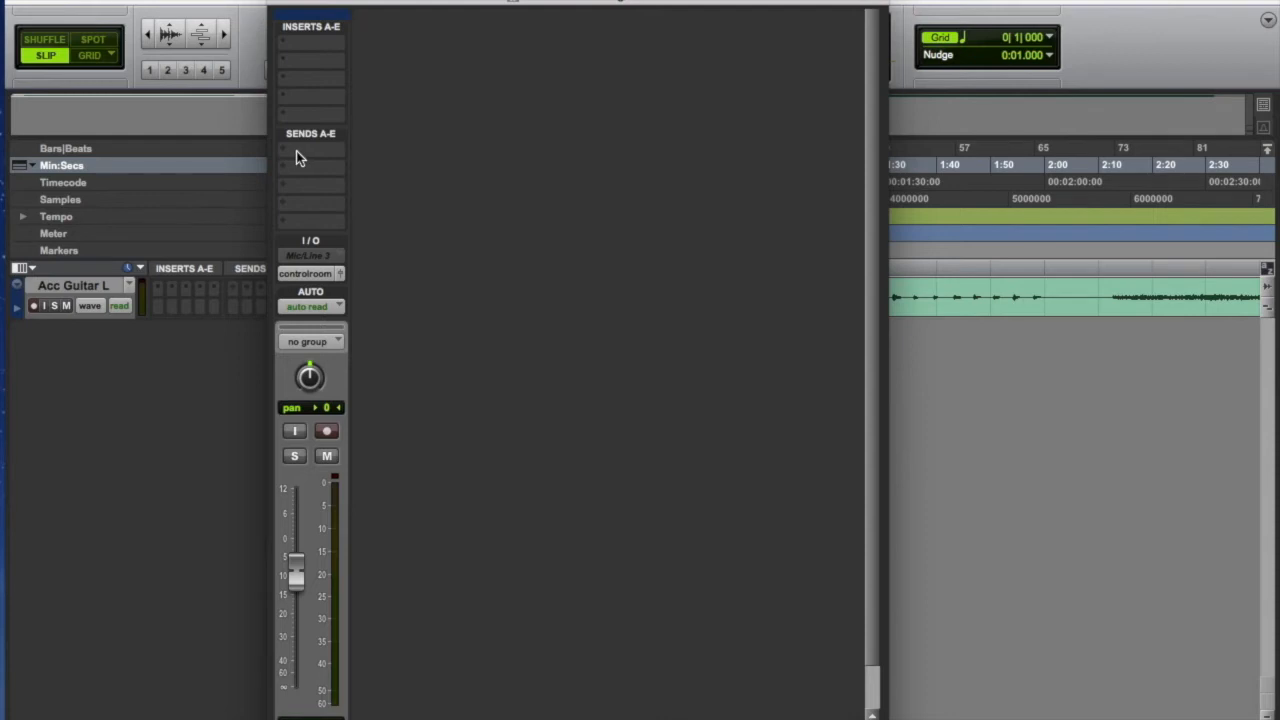
Send Acc Guitar L to a new stereo Aux Input track named Aux 1 and raise the send level to -2.5 dB.
{"action": "left_click", "coordinate": [296, 152]}
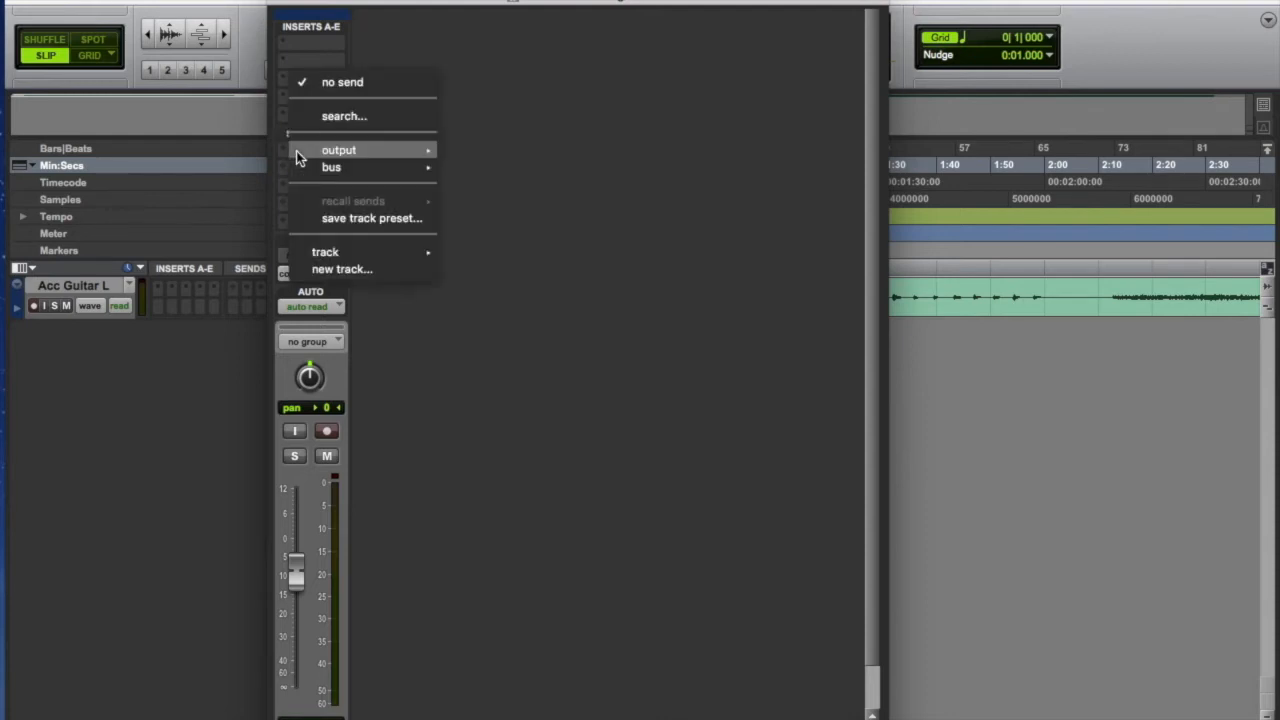
{"action": "left_click", "coordinate": [335, 270]}
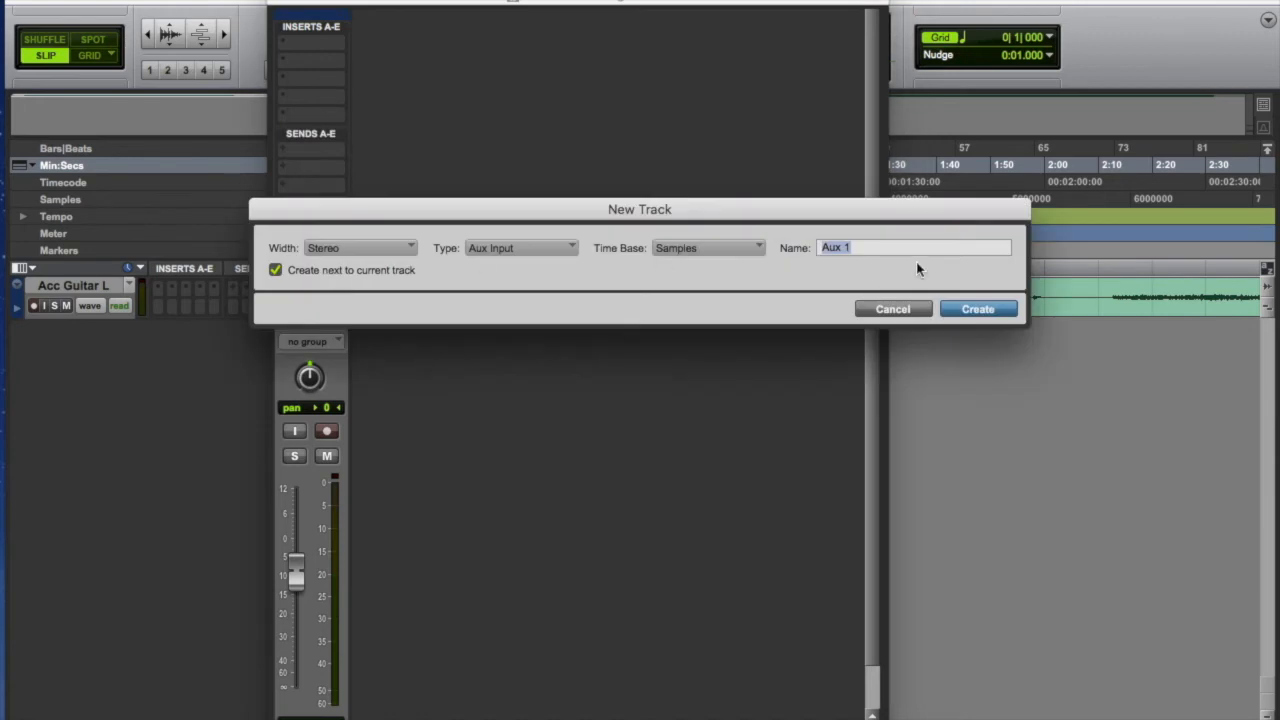
{"action": "left_click", "coordinate": [968, 312]}
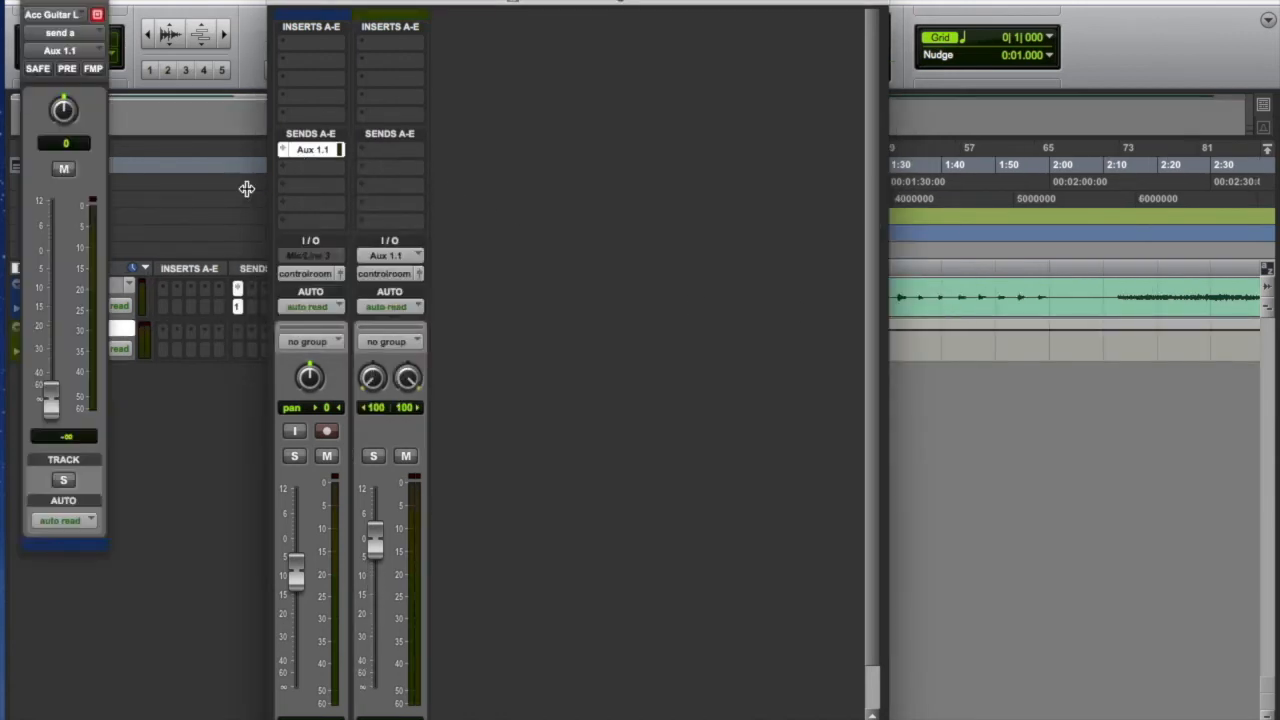
{"action": "left_click_drag", "start_coordinate": [70, 400], "coordinate": [66, 264]}
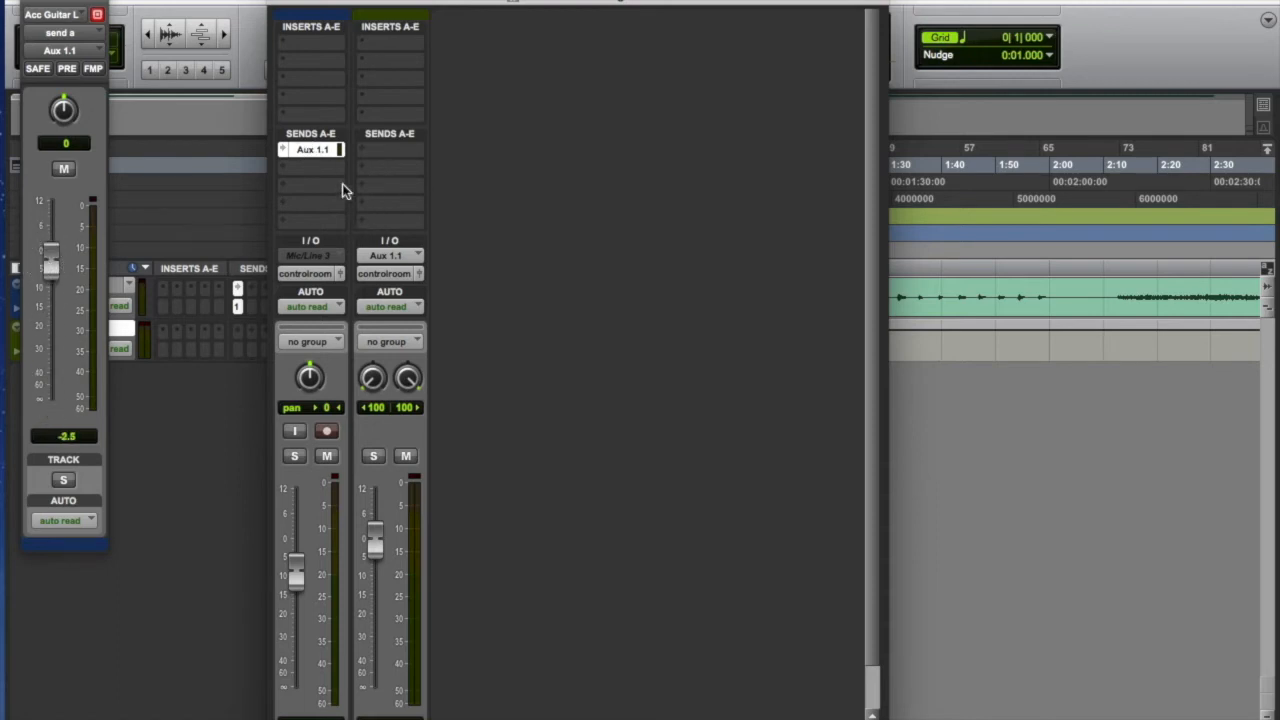
Expand the guitar's first send to show its controls in the mixer and lower the send level to -3.5 dB.
{"action": "left_click", "coordinate": [303, 152], "text": "super"}
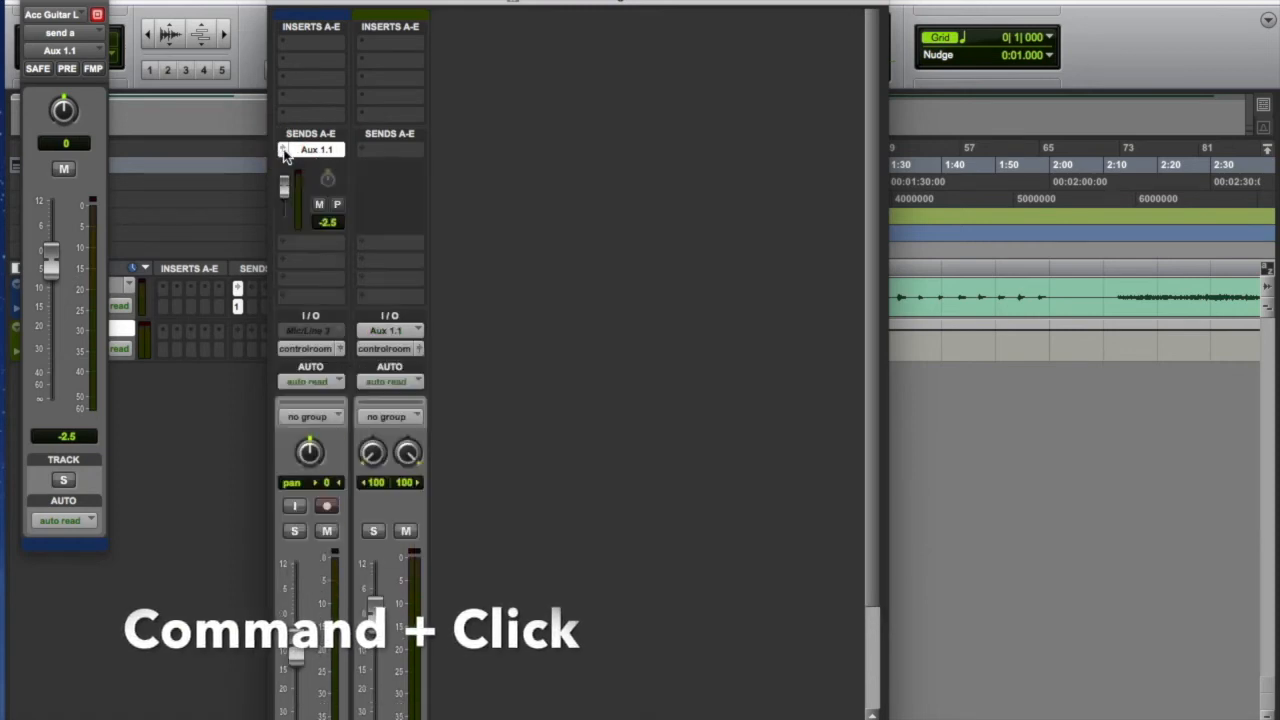
{"action": "left_click", "coordinate": [341, 208]}
{"action": "left_click", "coordinate": [341, 208]}
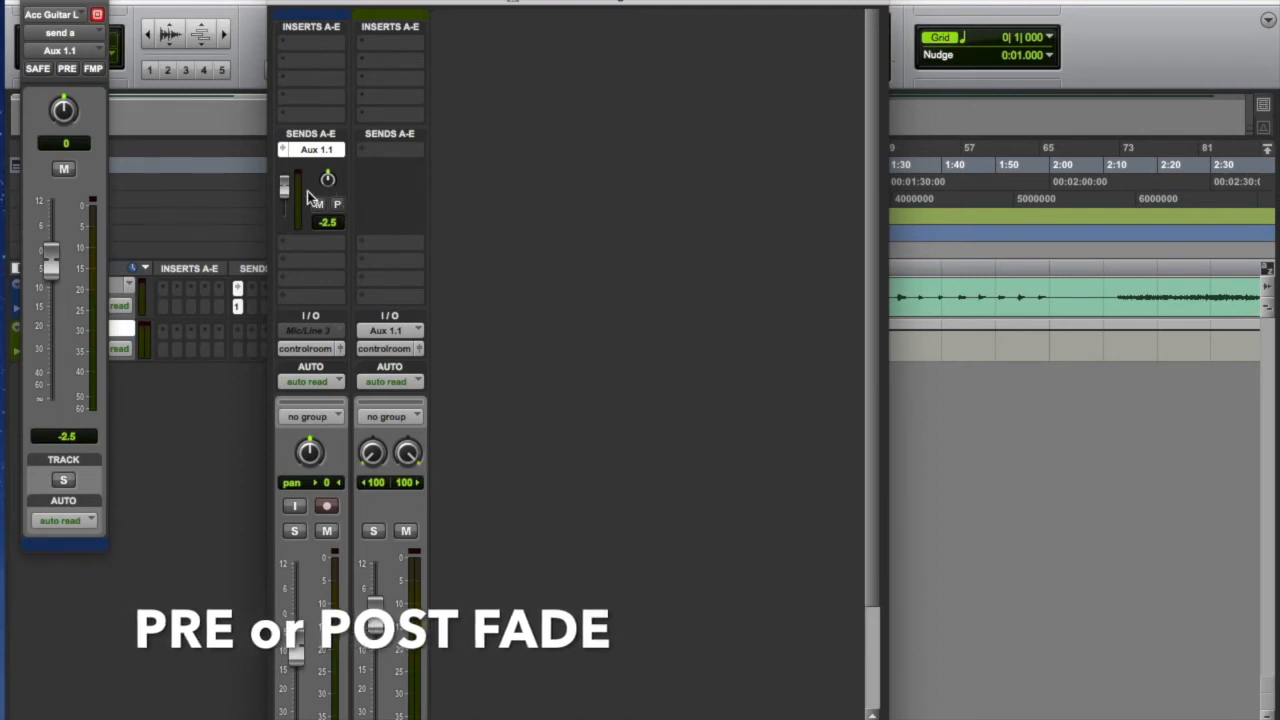
{"action": "mouse_move", "coordinate": [286, 186]}
{"action": "left_mouse_down"}
{"action": "mouse_move", "coordinate": [283, 220]}
{"action": "mouse_move", "coordinate": [285, 186]}
{"action": "left_mouse_up"}
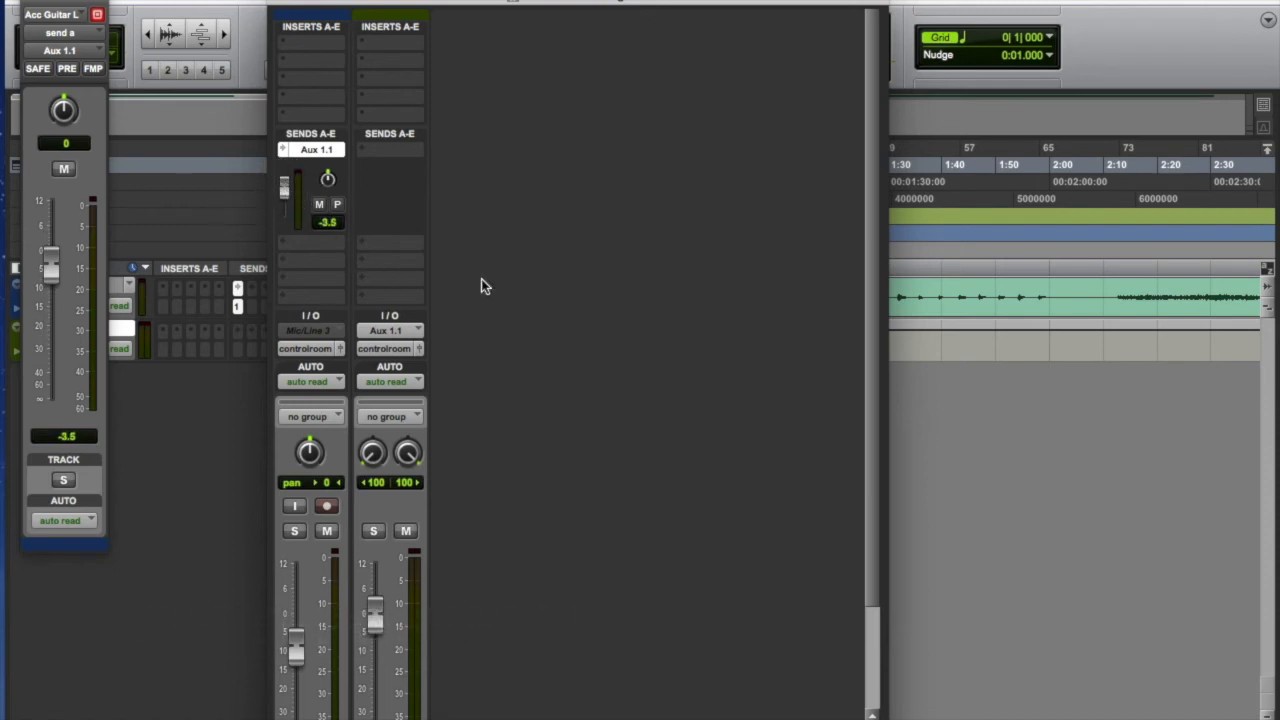
Test the post-fader send in playback with the guitar fader fully down and the send level at +12.0 dB.
{"action": "scroll", "coordinate": [496, 362], "scroll_direction": "down", "scroll_amount": 3}
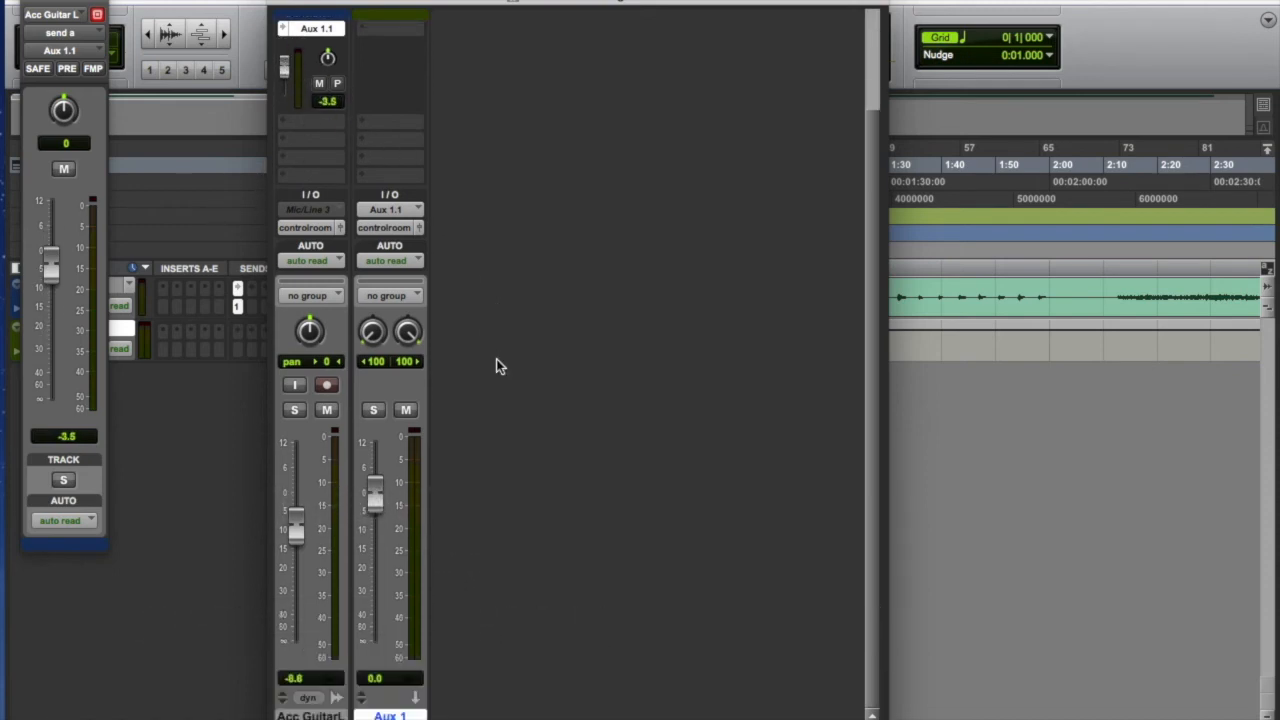
{"action": "left_click_drag", "start_coordinate": [297, 531], "coordinate": [305, 678]}
{"action": "scroll", "coordinate": [523, 486], "scroll_direction": "up", "scroll_amount": 2}
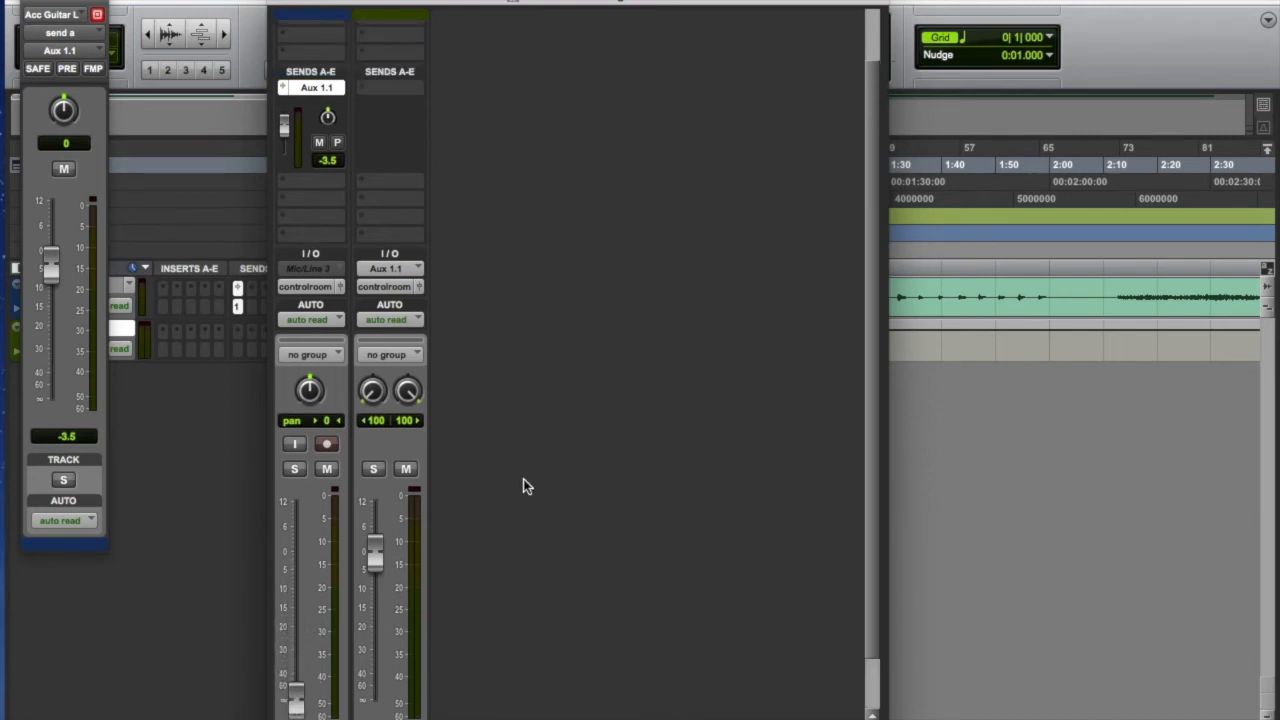
{"action": "left_click_drag", "start_coordinate": [286, 120], "coordinate": [287, 105]}
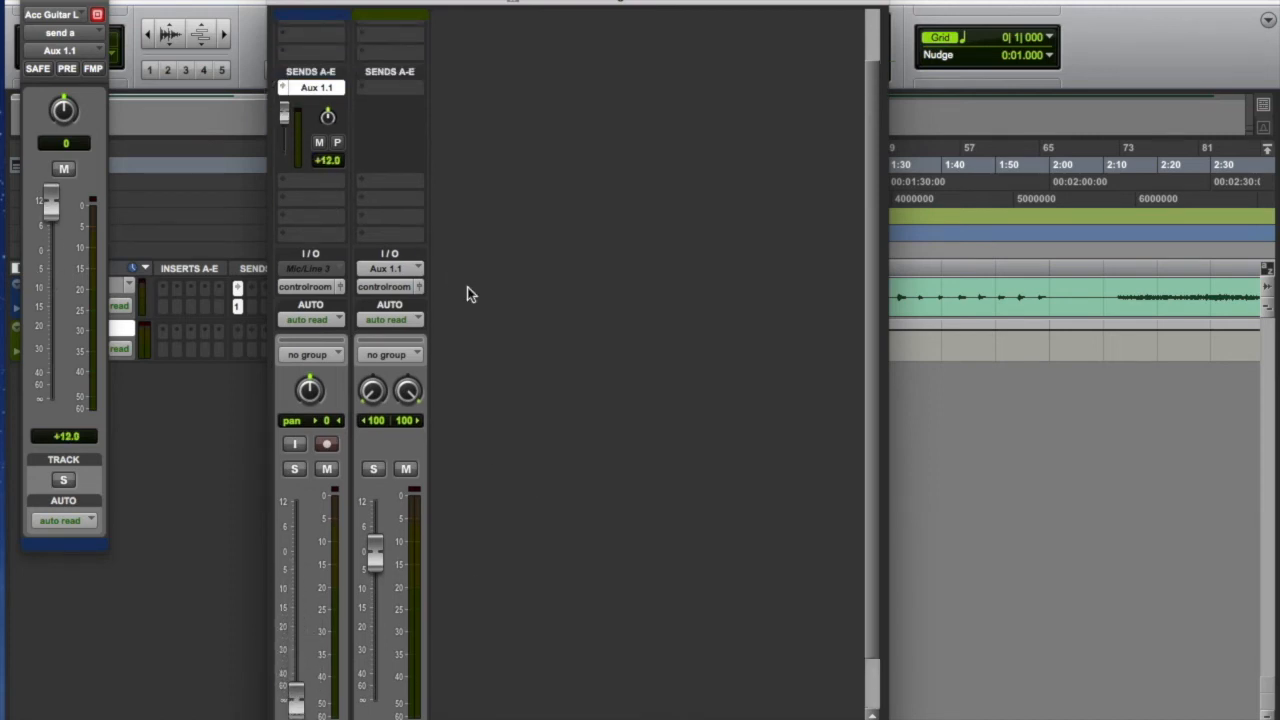
{"action": "key", "text": "space"}
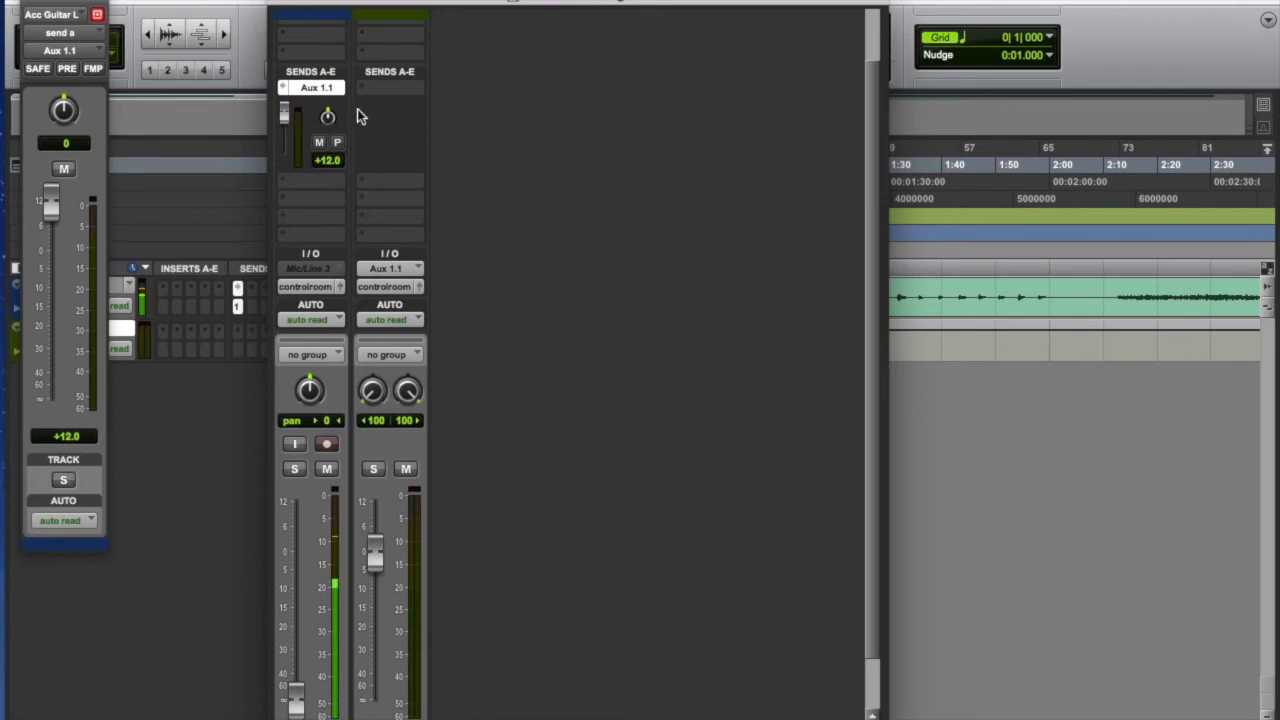
Bring the guitar fader back up and lower its send to Aux 1 to -18.9 dB.
{"action": "left_click_drag", "start_coordinate": [298, 704], "coordinate": [297, 625]}
{"action": "left_click_drag", "start_coordinate": [284, 110], "coordinate": [285, 144]}
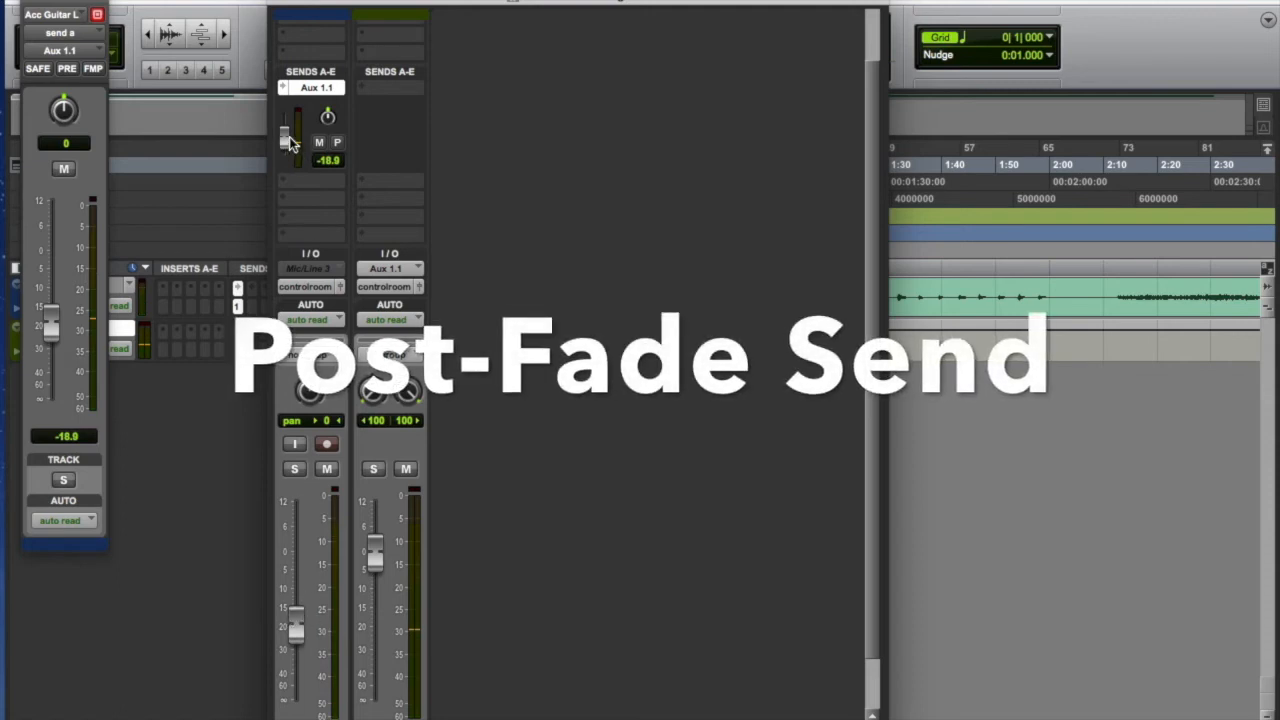
{"action": "left_click", "coordinate": [294, 628]}
{"action": "left_click_drag", "start_coordinate": [294, 628], "coordinate": [296, 592]}
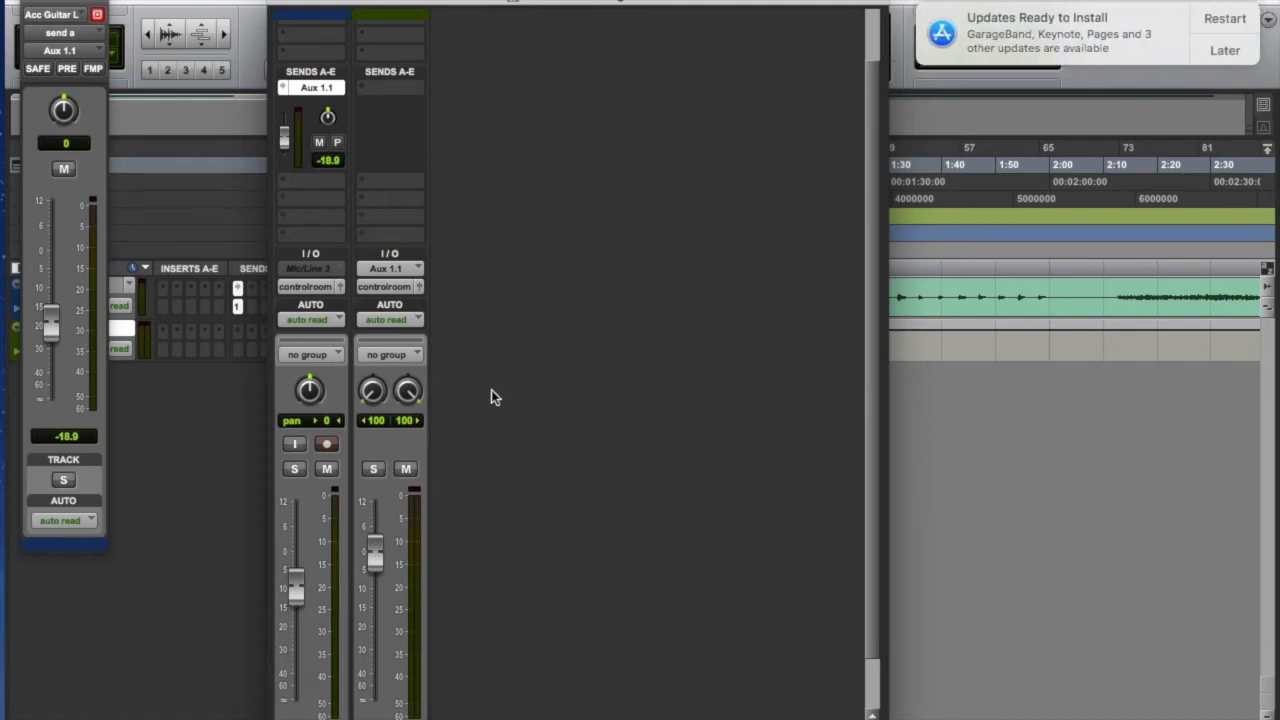
Insert the stereo D-Verb reverb on the Aux 1 track and set its decay to 1.7 sec.
{"action": "scroll", "coordinate": [491, 390], "scroll_direction": "up", "scroll_amount": 1}
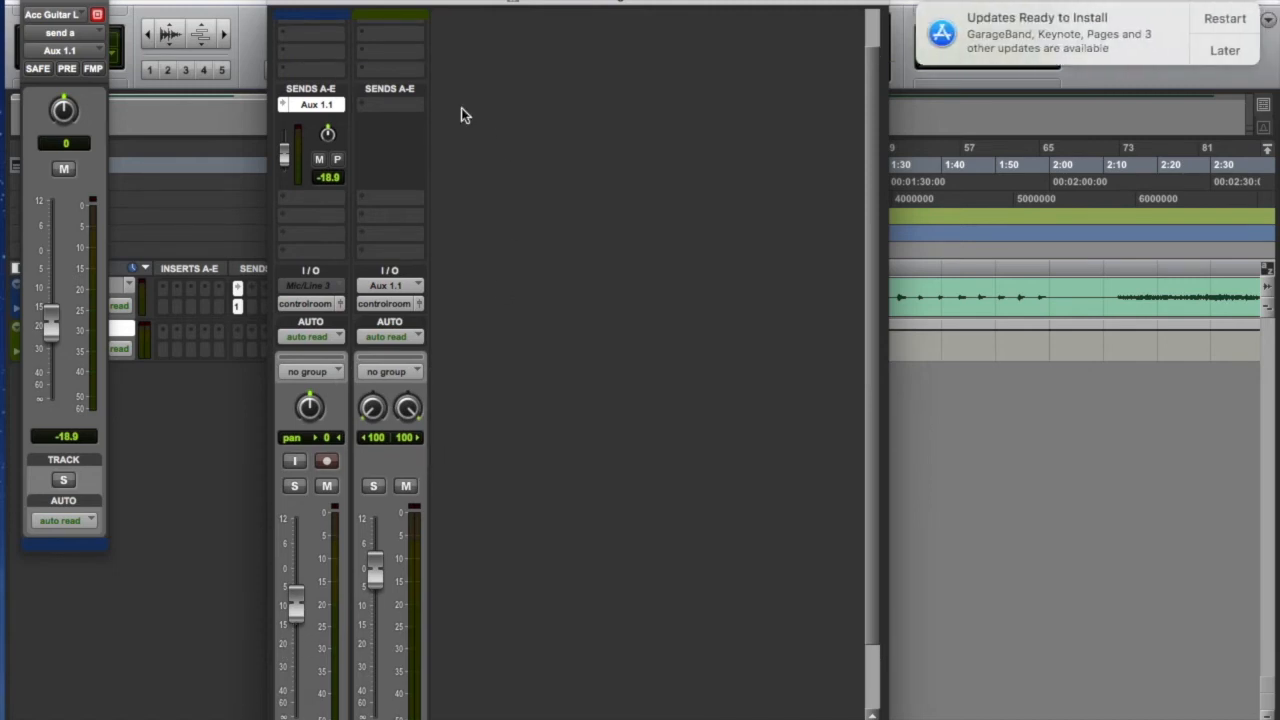
{"action": "left_click", "coordinate": [378, 62]}
{"action": "mouse_move", "coordinate": [365, 69]}
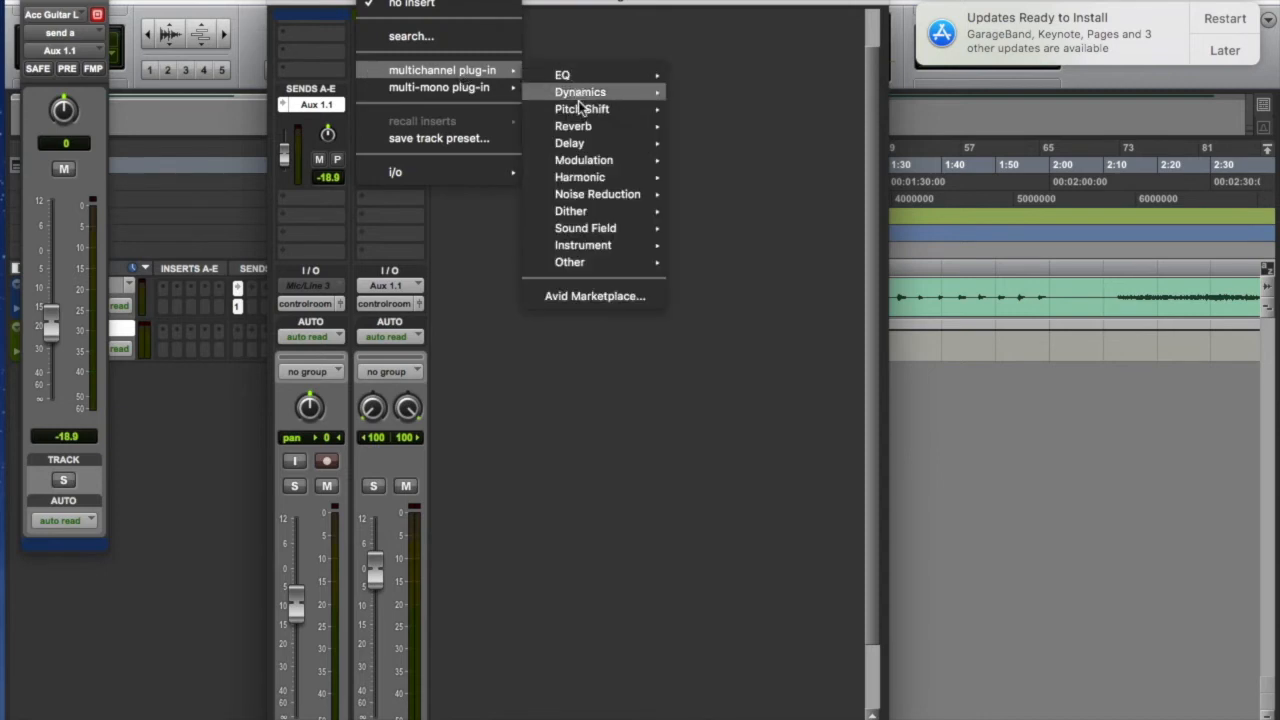
{"action": "mouse_move", "coordinate": [576, 128]}
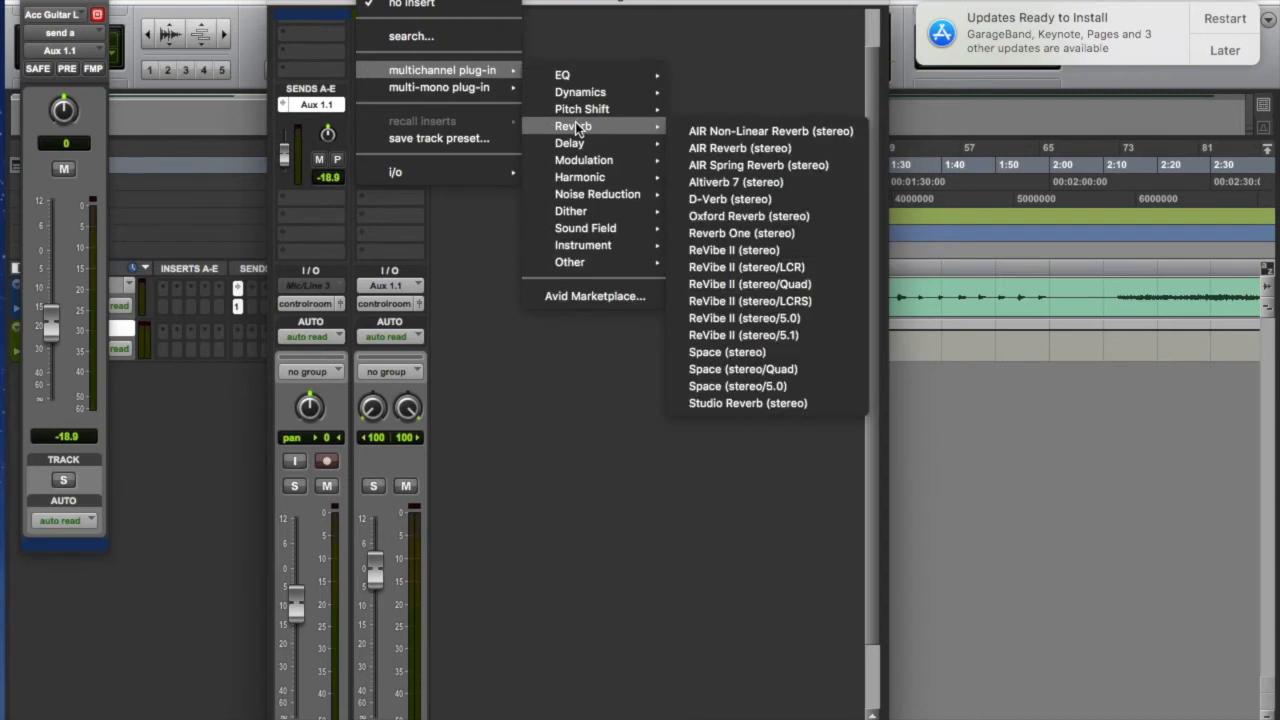
{"action": "left_click", "coordinate": [731, 199]}
{"action": "left_click_drag", "start_coordinate": [600, 158], "coordinate": [727, 58]}
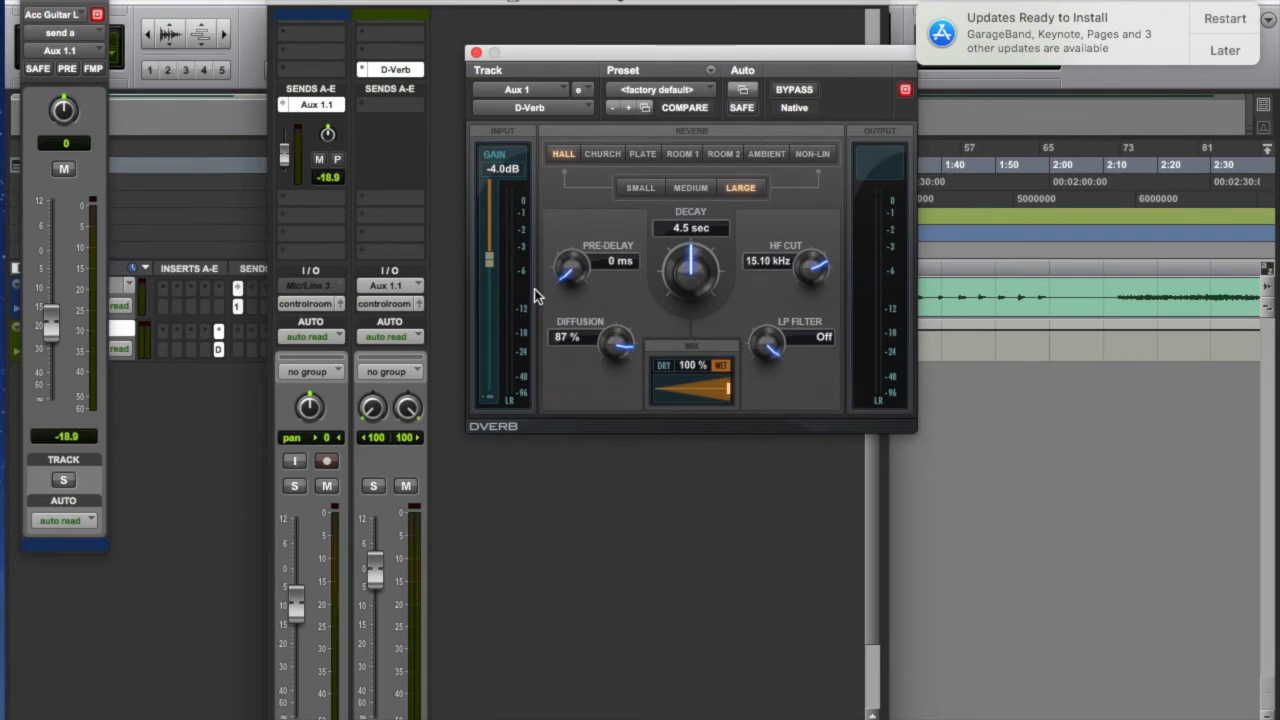
{"action": "left_click_drag", "start_coordinate": [690, 262], "coordinate": [684, 274]}
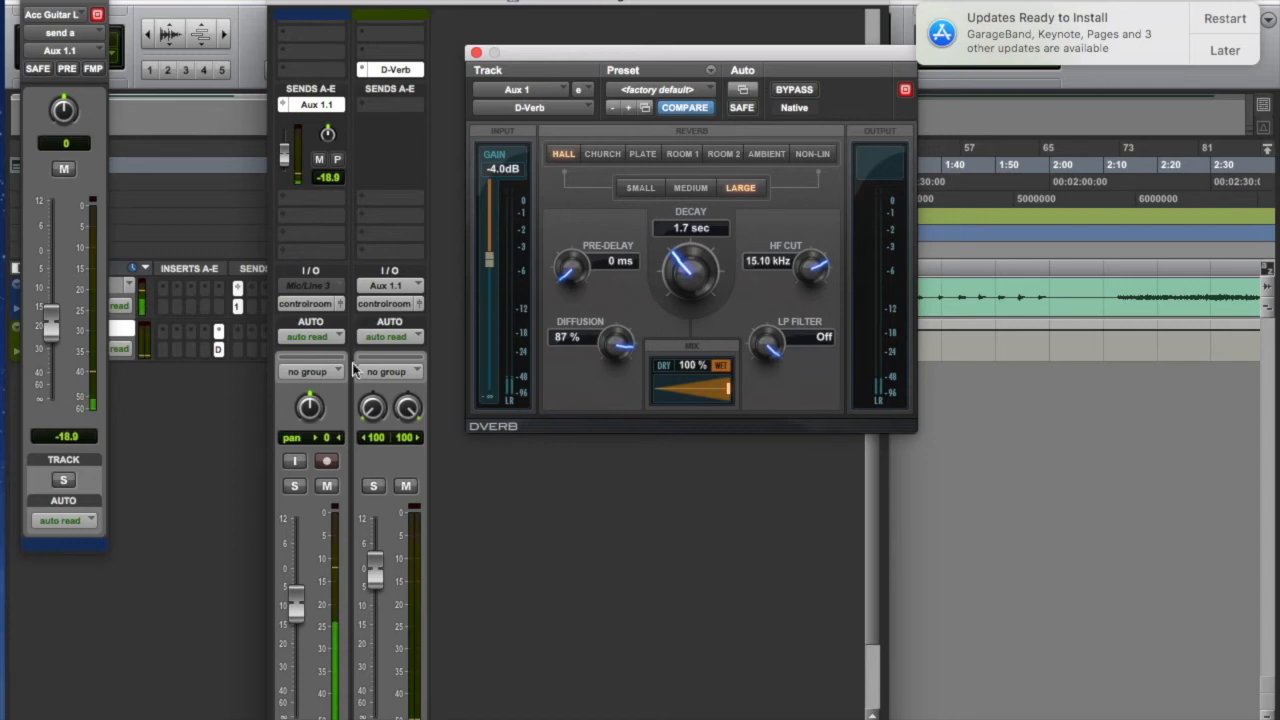
Raise the guitar's send to +1.5 dB and rebalance the guitar and Aux 1 faders during playback, with Aux 1 slightly higher.
{"action": "left_click_drag", "start_coordinate": [286, 157], "coordinate": [286, 135]}
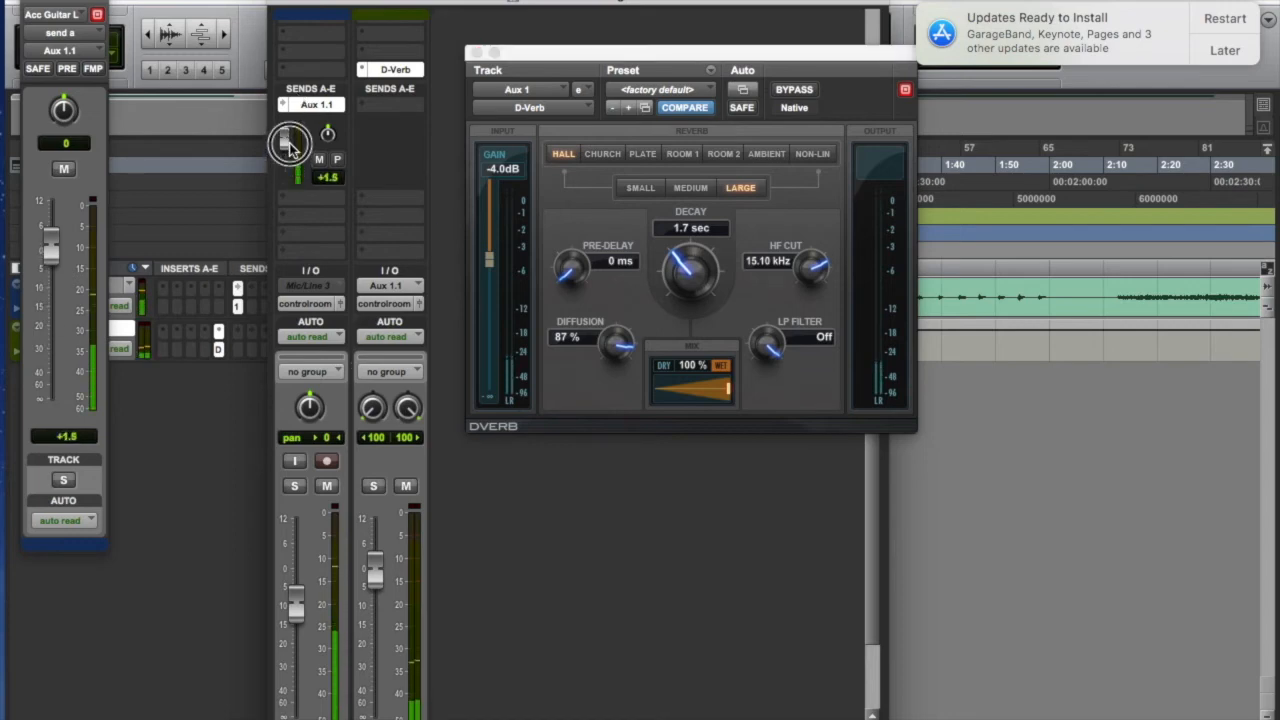
{"action": "left_click_drag", "start_coordinate": [297, 603], "coordinate": [295, 586]}
{"action": "left_click", "coordinate": [376, 570]}
{"action": "left_click_drag", "start_coordinate": [376, 570], "coordinate": [374, 556]}
{"action": "left_click_drag", "start_coordinate": [295, 590], "coordinate": [297, 608]}
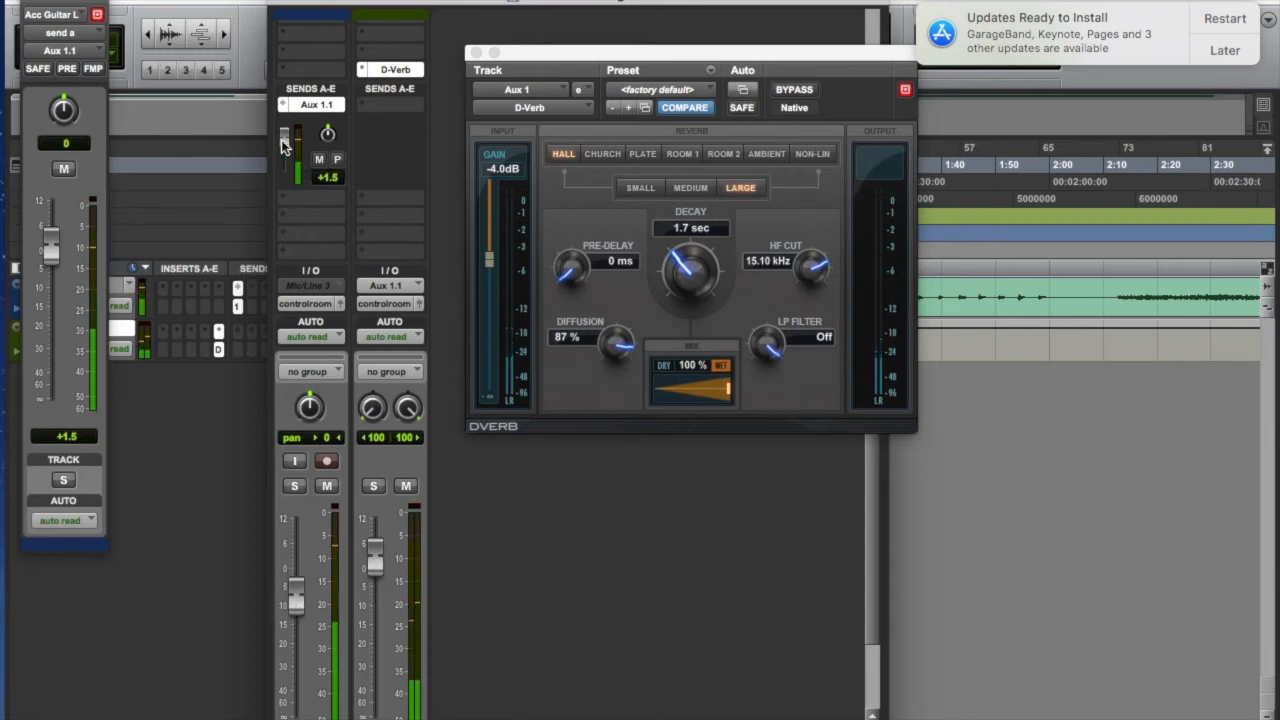
Compare a wet balance with the send at +10.9 dB and a lowered guitar fader against a dry one at -24.4 dB with the fader raised.
{"action": "left_click_drag", "start_coordinate": [287, 145], "coordinate": [286, 128]}
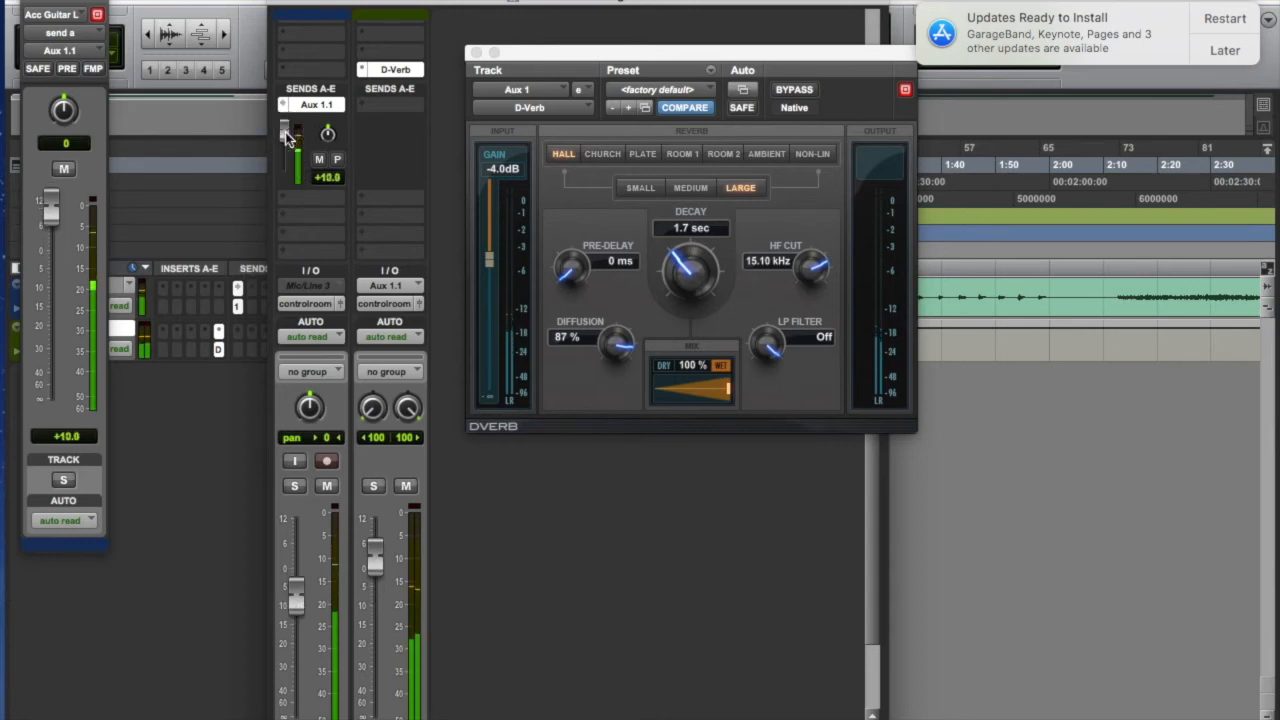
{"action": "left_click_drag", "start_coordinate": [296, 595], "coordinate": [298, 640]}
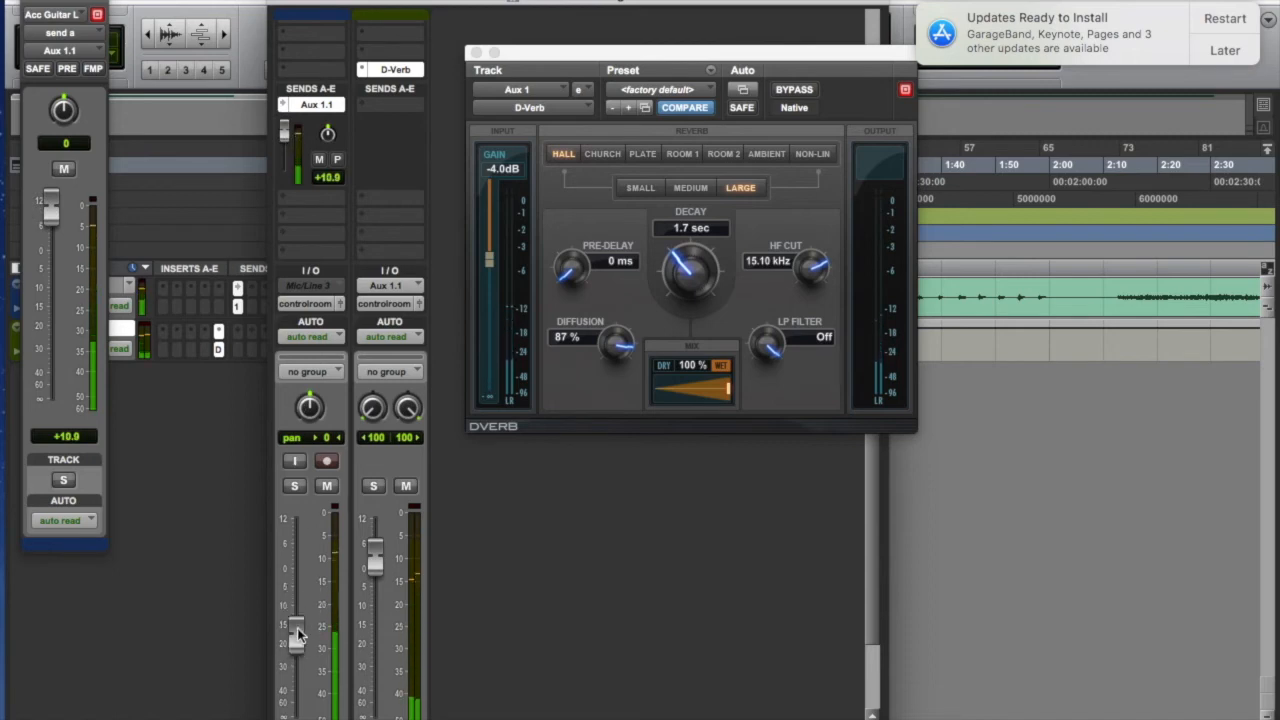
{"action": "left_click_drag", "start_coordinate": [286, 134], "coordinate": [286, 157]}
{"action": "left_click_drag", "start_coordinate": [296, 638], "coordinate": [297, 589]}
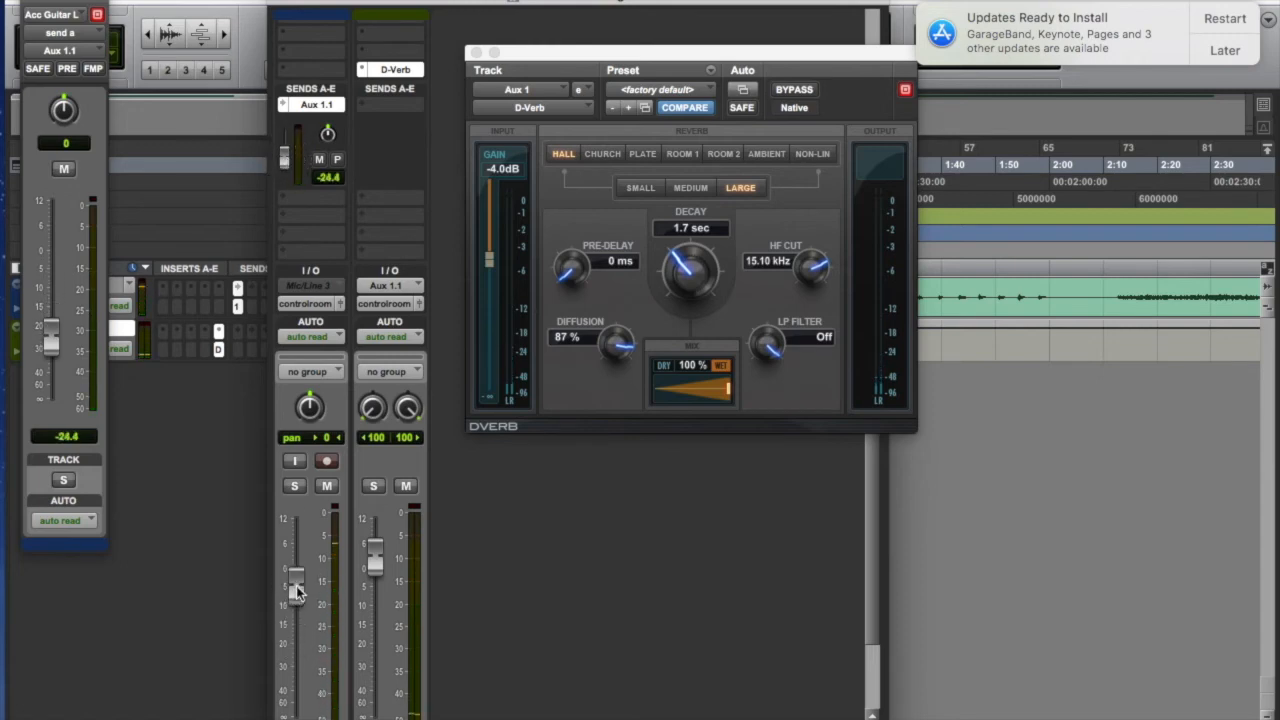
Set the D-Verb decay to 2.9 sec and close the plug-in window.
{"action": "left_click_drag", "start_coordinate": [679, 282], "coordinate": [682, 268]}
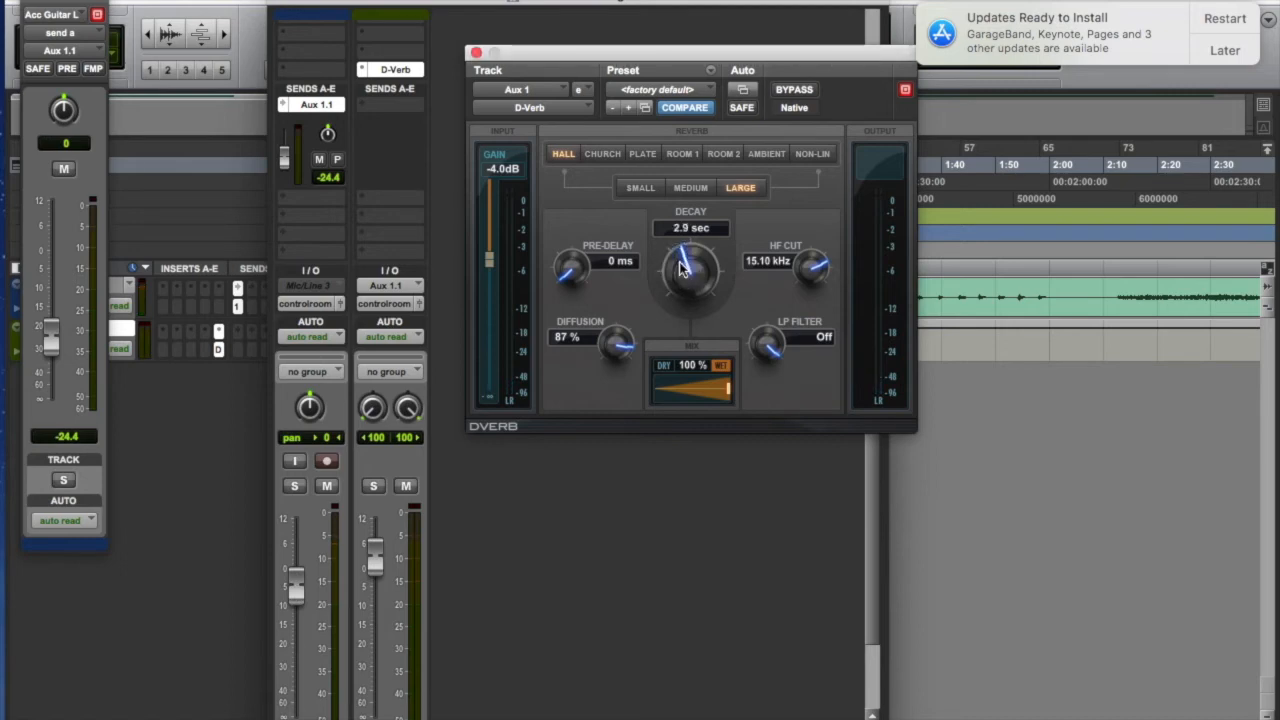
{"action": "left_click", "coordinate": [477, 53]}
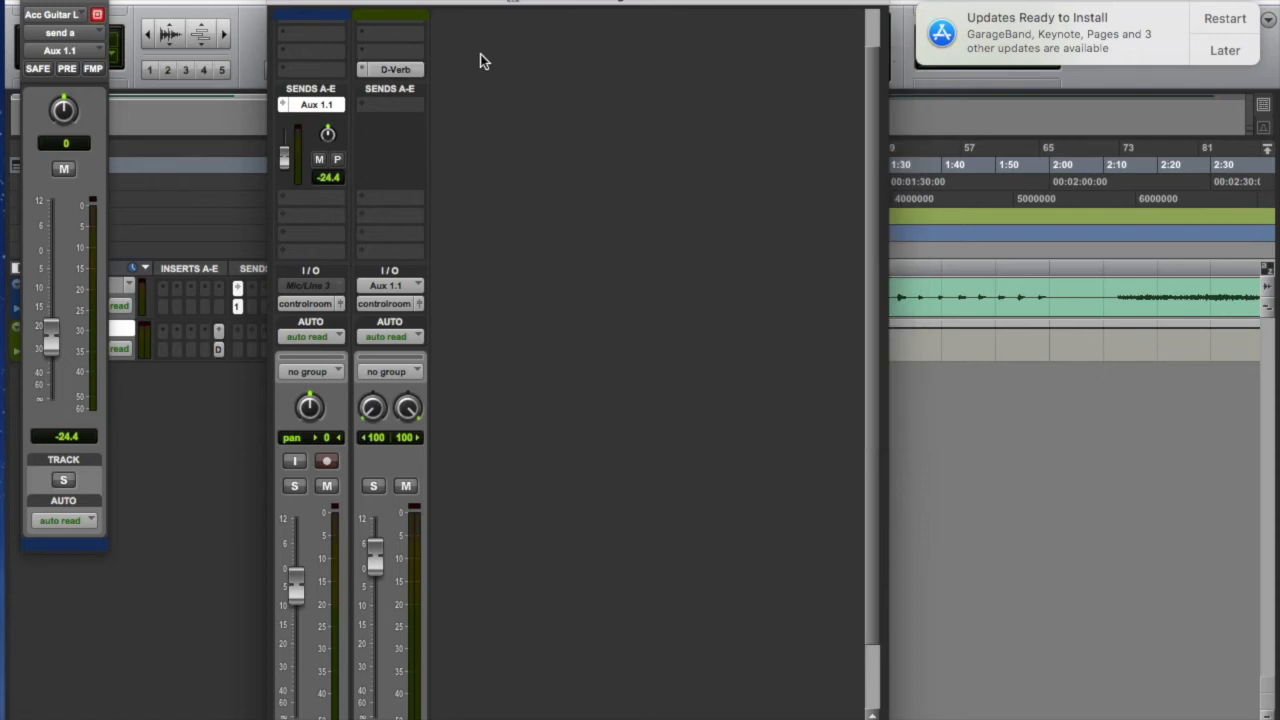
Switch the guitar's send to Aux 1 to pre-fader.
{"action": "left_click", "coordinate": [341, 161]}
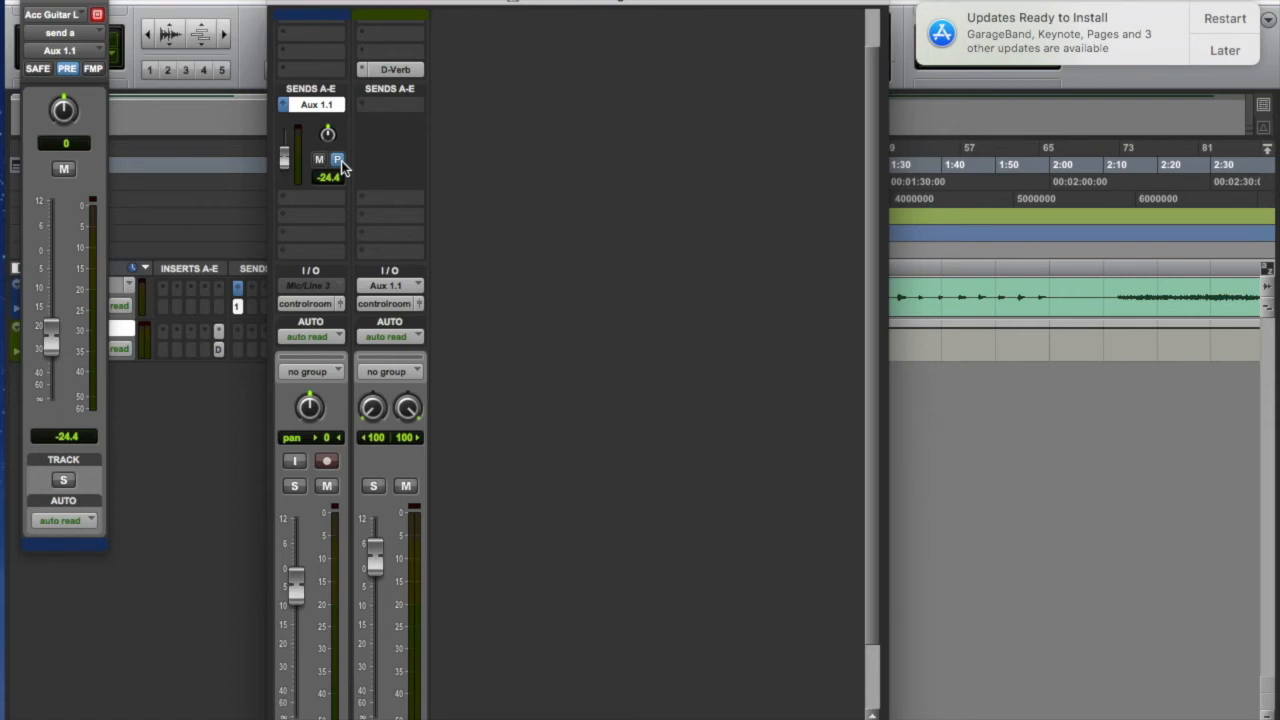
Postpone the software update notification with a reminder for tomorrow.
{"action": "left_click", "coordinate": [1230, 52]}
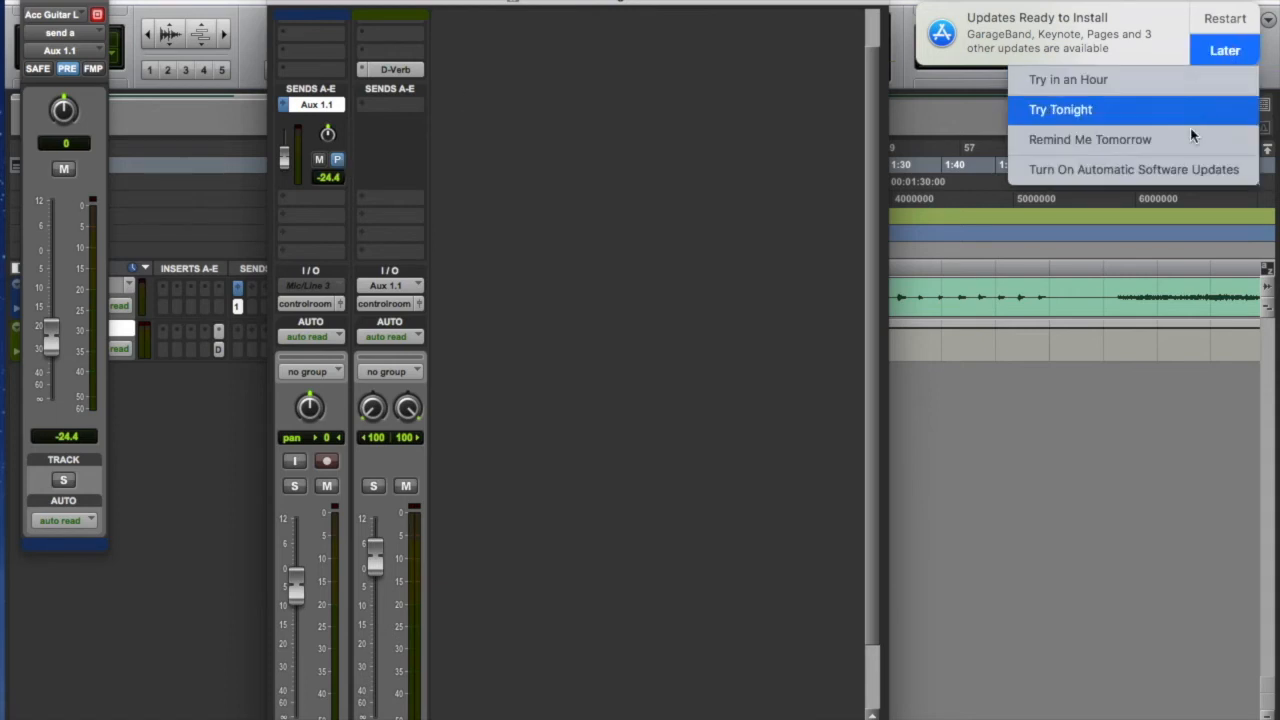
{"action": "left_click", "coordinate": [1189, 140]}
Pull the guitar fader almost fully down and compare its pre-fader send at -22.3 dB and at -7.4 dB during playback.
{"action": "left_click_drag", "start_coordinate": [284, 158], "coordinate": [285, 158]}
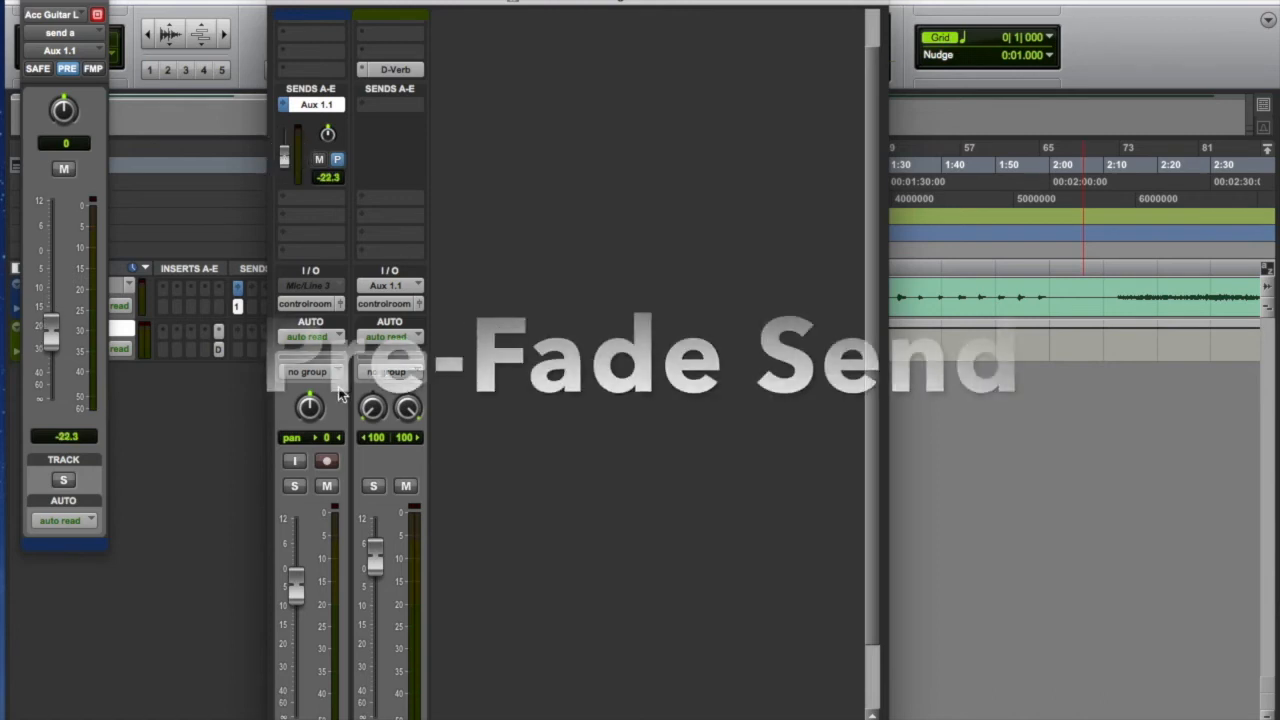
{"action": "left_click_drag", "start_coordinate": [296, 582], "coordinate": [296, 705]}
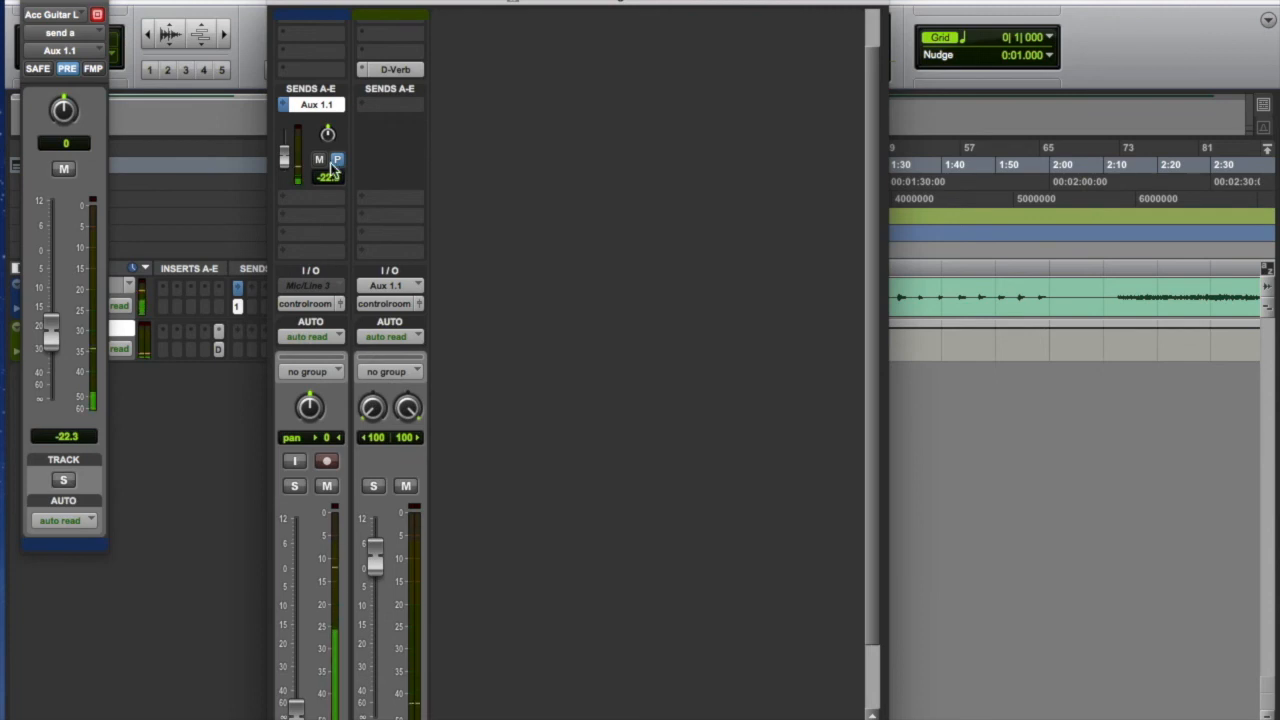
{"action": "left_click_drag", "start_coordinate": [289, 162], "coordinate": [286, 140]}
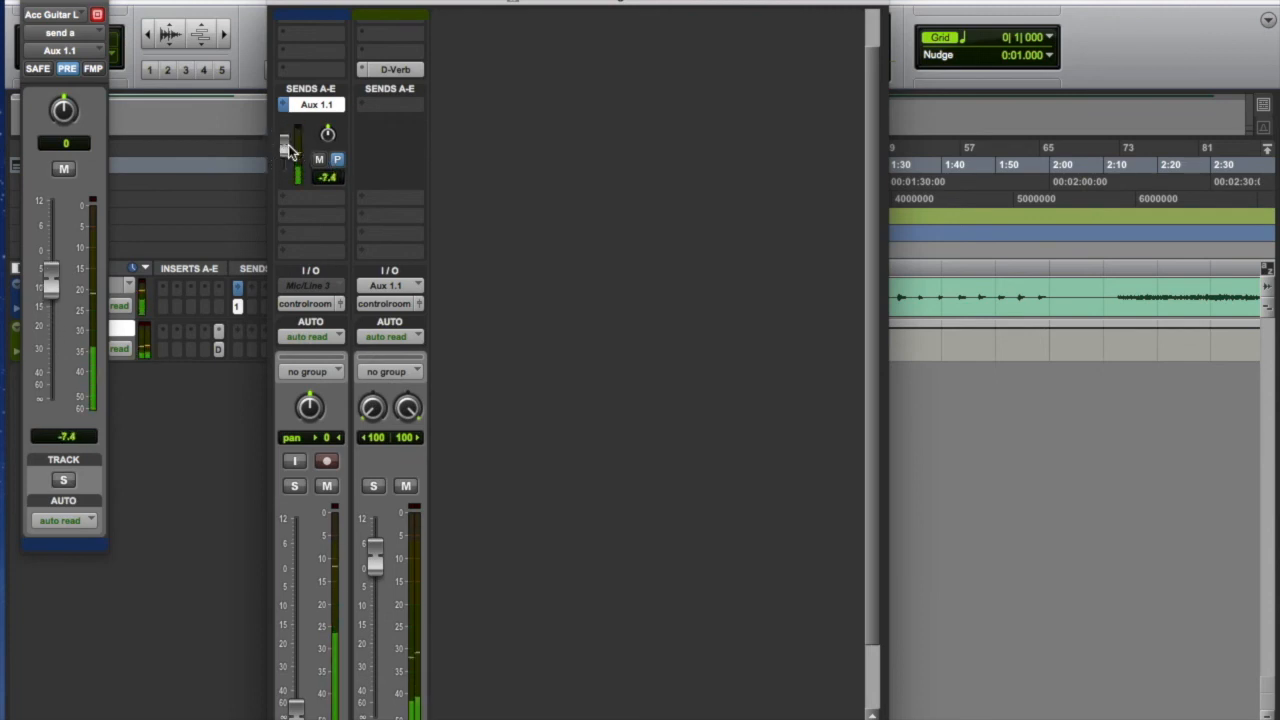
Remove the D-Verb insert from Aux 1 and set the guitar's pre-fader send to -11.2 dB.
{"action": "left_click", "coordinate": [361, 72]}
{"action": "left_click", "coordinate": [405, 10]}
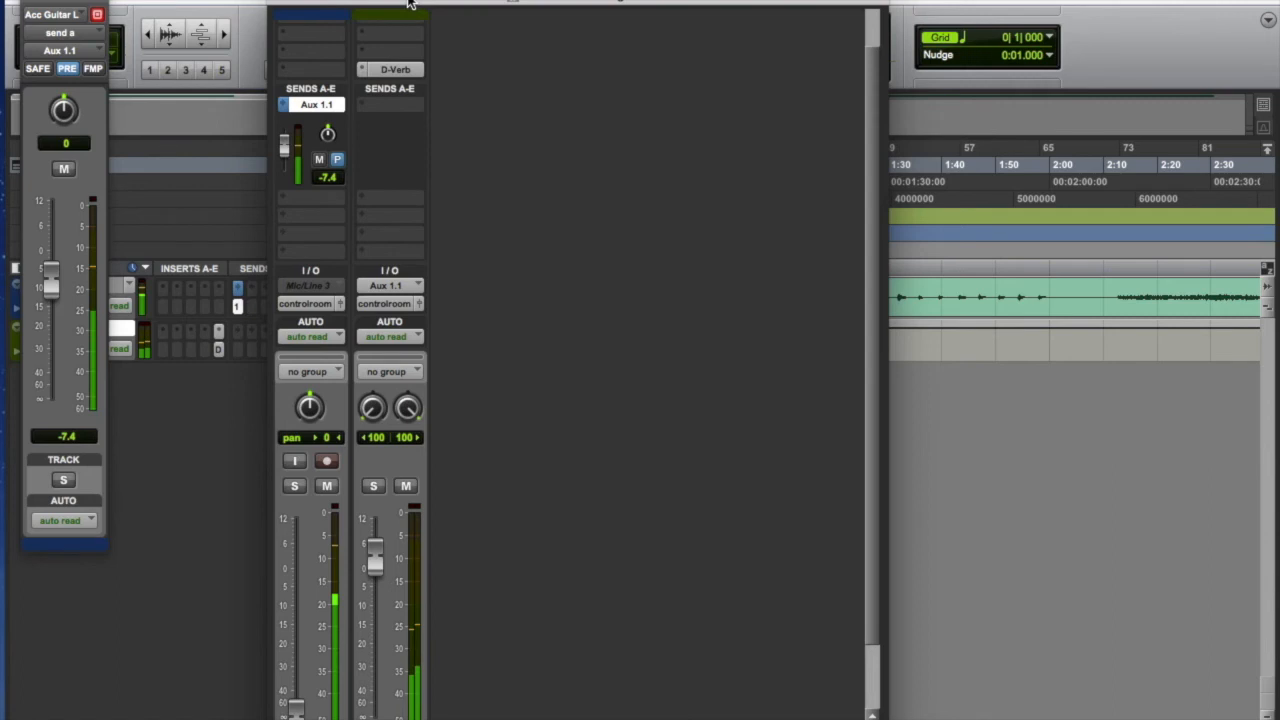
{"action": "mouse_move", "coordinate": [286, 150]}
{"action": "left_mouse_down"}
{"action": "mouse_move", "coordinate": [286, 163]}
{"action": "mouse_move", "coordinate": [284, 147]}
{"action": "left_mouse_up"}
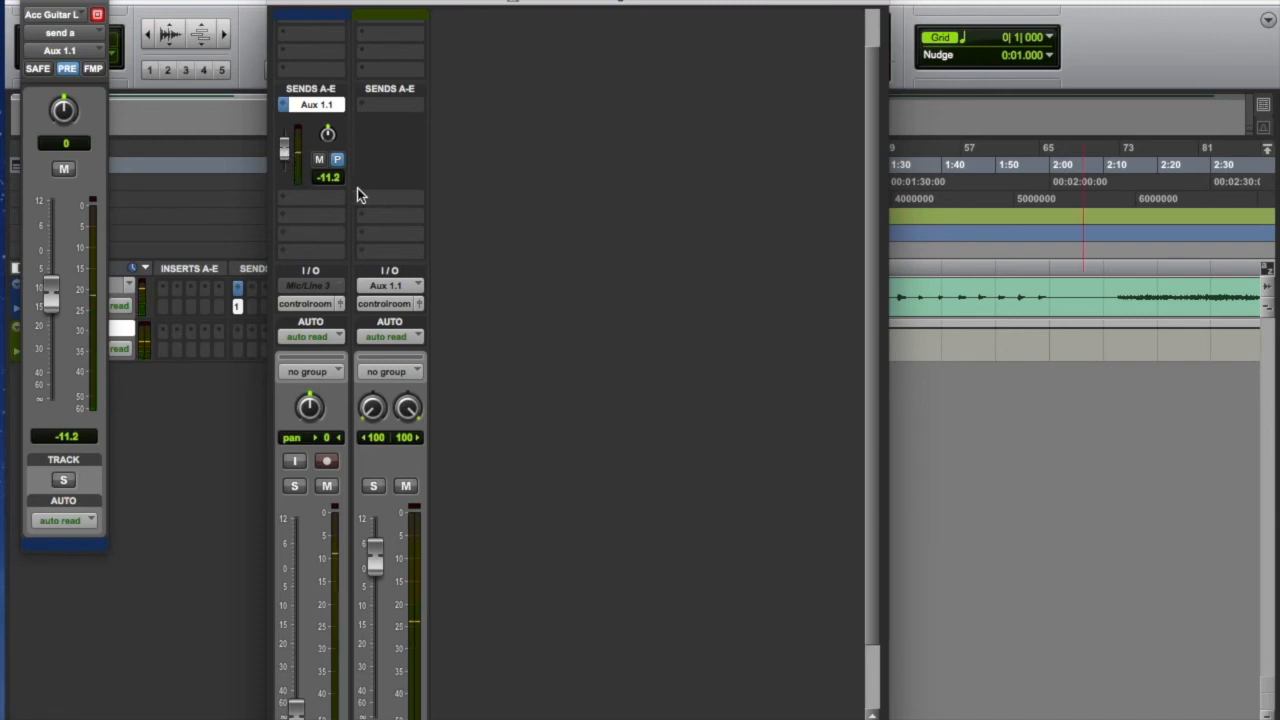
Rebalance the levels with the guitar fader at -1.1 dB, its send at -34.5 dB and the Aux 1 fader at -4.9 dB.
{"action": "left_click_drag", "start_coordinate": [296, 702], "coordinate": [291, 580]}
{"action": "left_click_drag", "start_coordinate": [285, 150], "coordinate": [285, 172]}
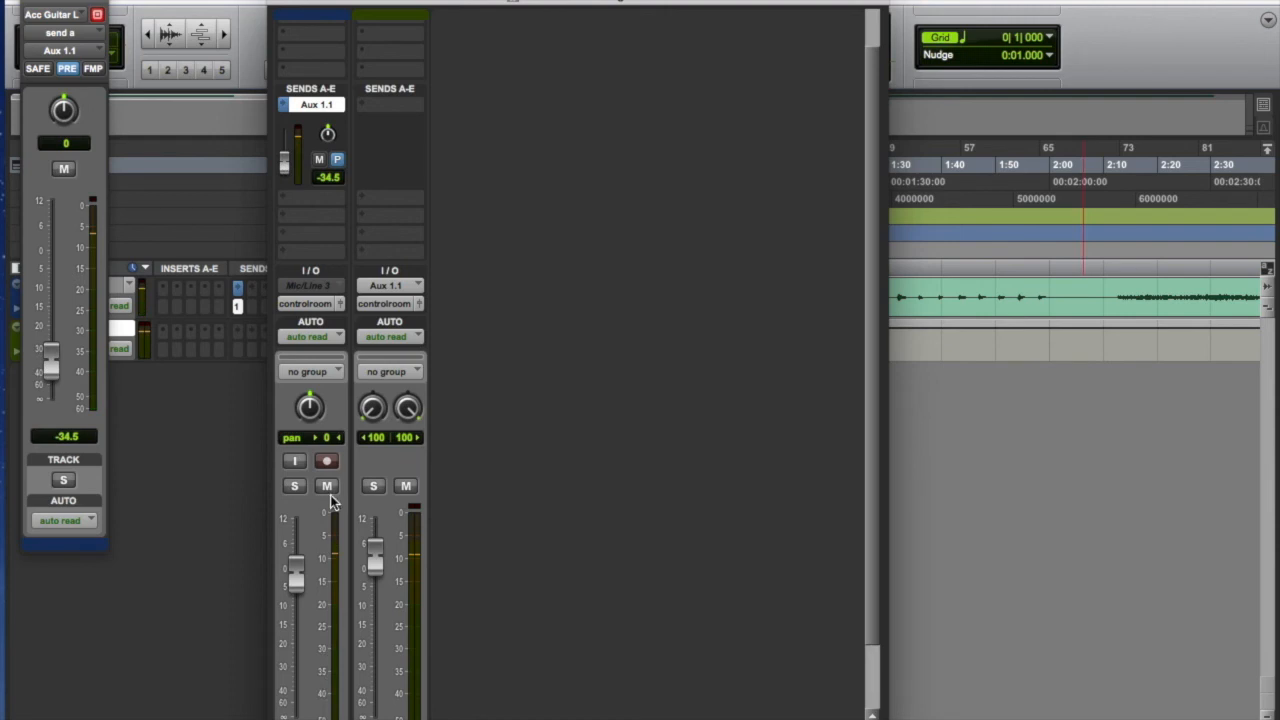
{"action": "scroll", "coordinate": [409, 492], "scroll_direction": "down", "scroll_amount": 3}
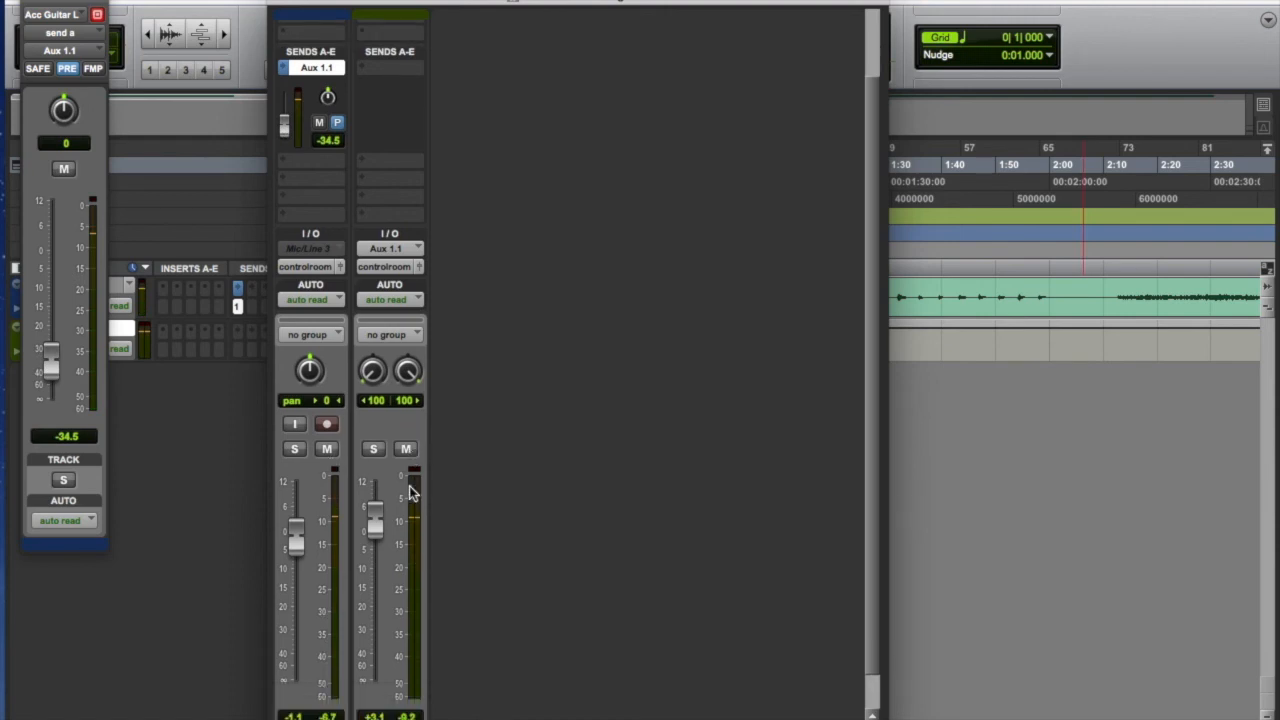
{"action": "scroll", "coordinate": [409, 492], "scroll_direction": "down", "scroll_amount": 1}
{"action": "scroll", "coordinate": [409, 492], "scroll_direction": "up", "scroll_amount": 6}
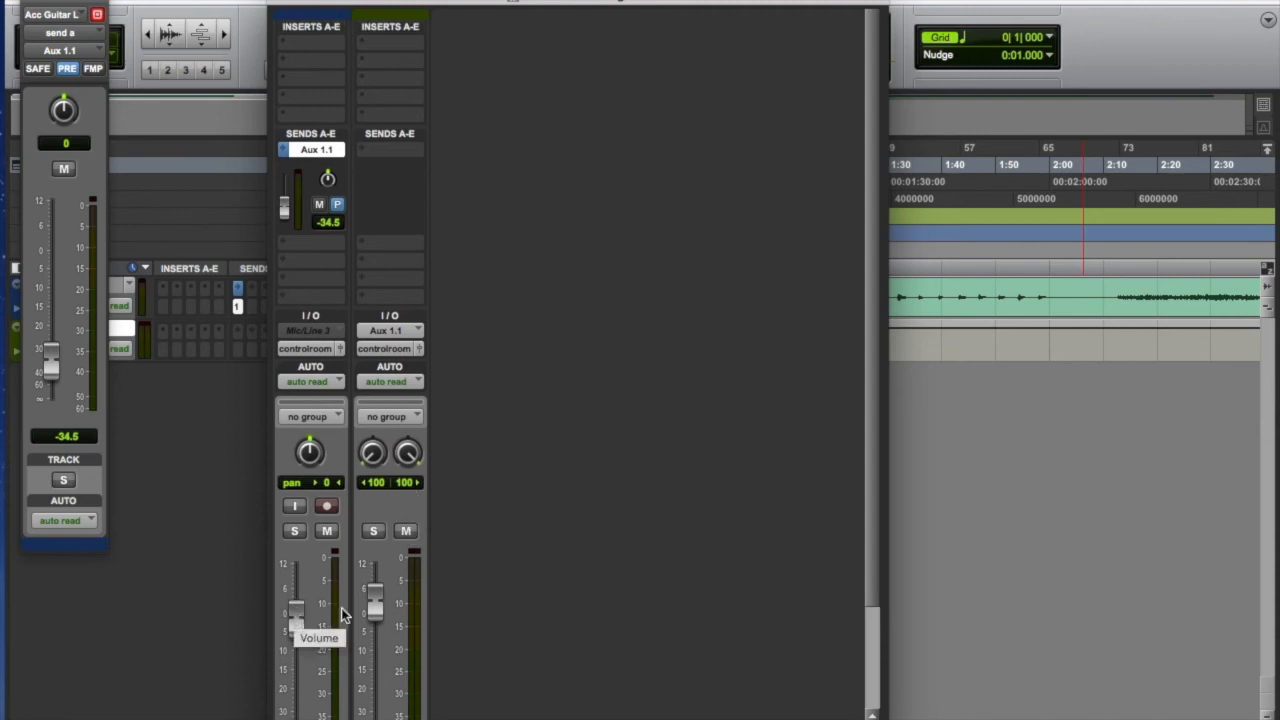
{"action": "left_click_drag", "start_coordinate": [373, 605], "coordinate": [373, 634]}
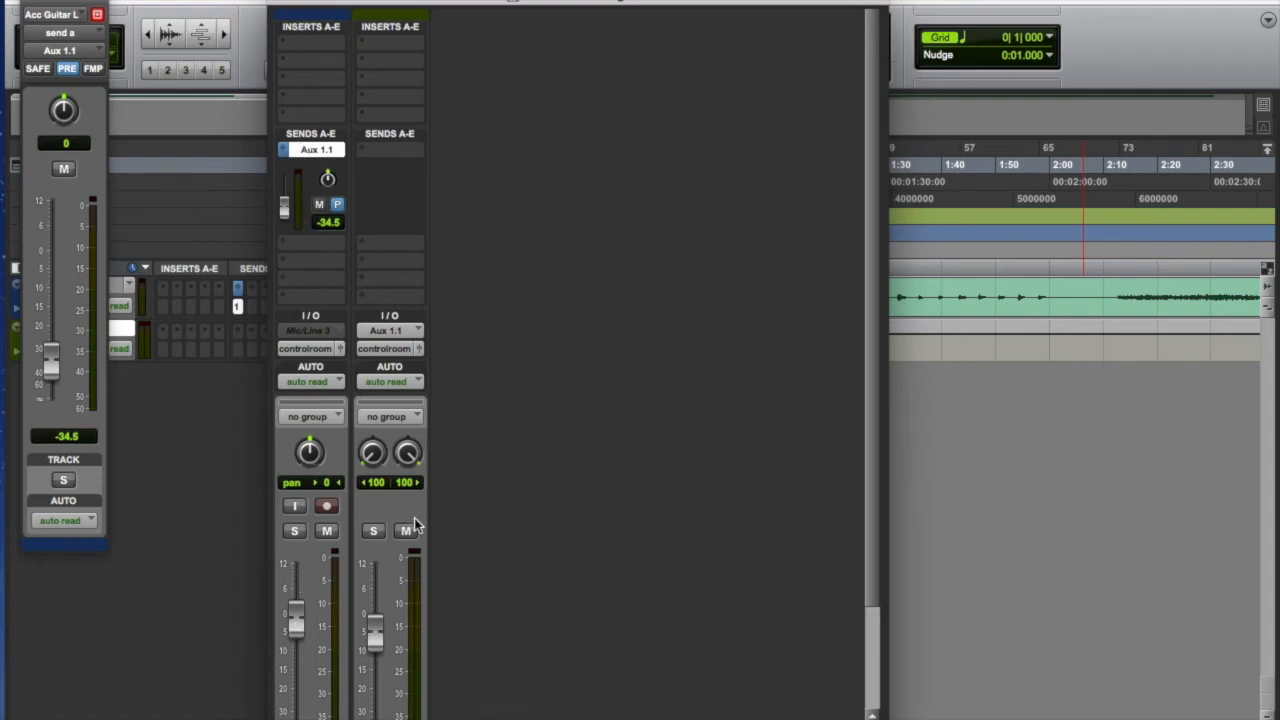
Delete the Aux 1 track from the mixer.
{"action": "scroll", "coordinate": [417, 526], "scroll_direction": "down", "scroll_amount": 3}
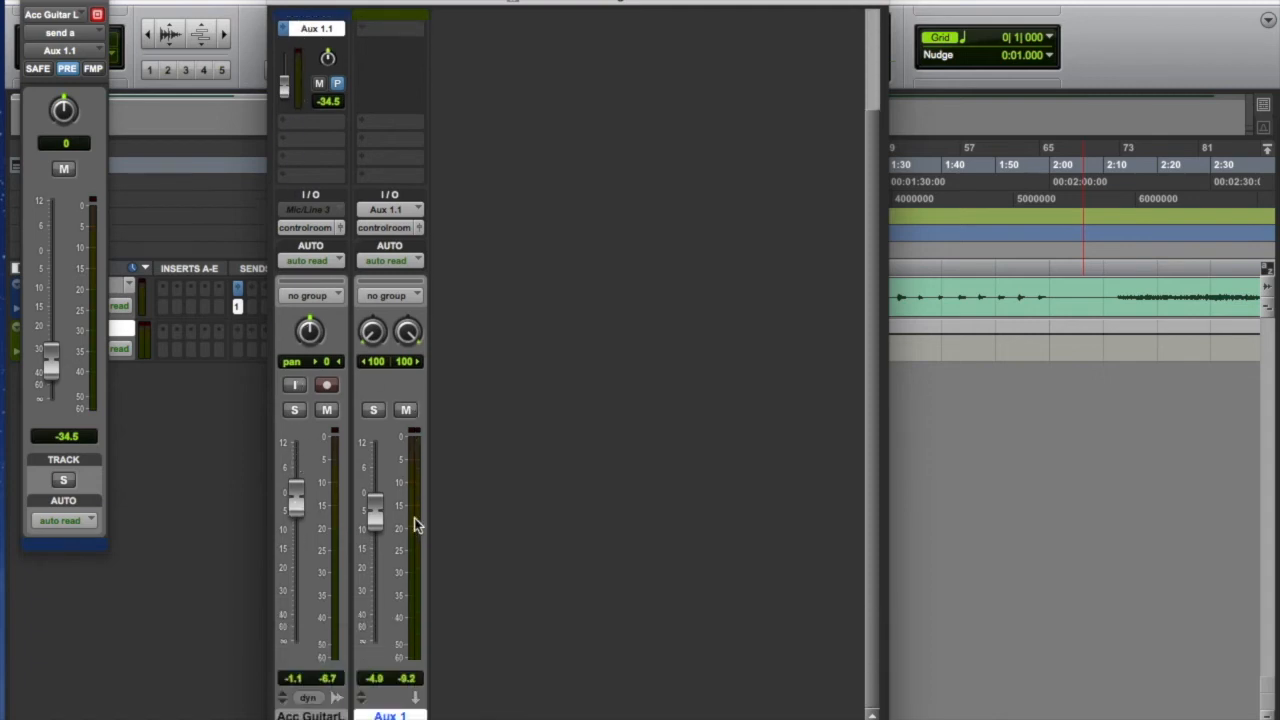
{"action": "right_click", "coordinate": [389, 714]}
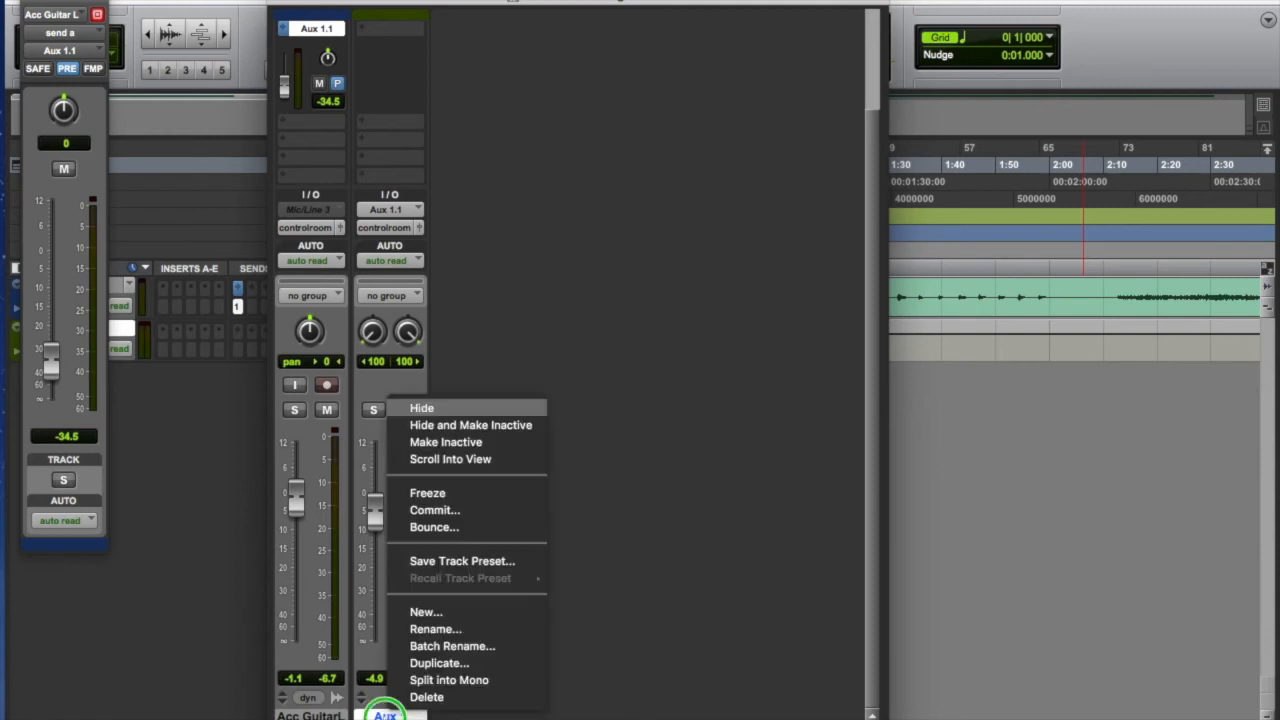
{"action": "left_click", "coordinate": [443, 699]}
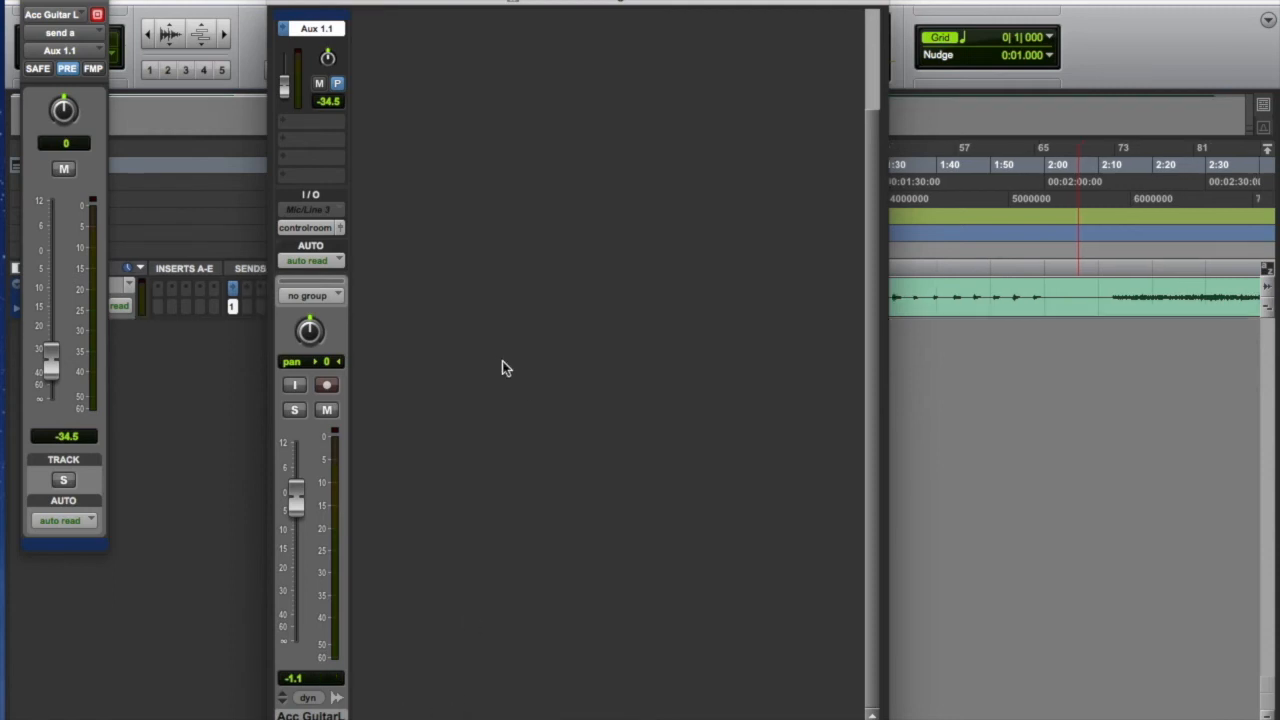
Create one new stereo Master Fader track and set its fader to +0.9 dB.
{"action": "scroll", "coordinate": [502, 365], "scroll_direction": "up", "scroll_amount": 3}
{"action": "scroll", "coordinate": [502, 362], "scroll_direction": "up", "scroll_amount": 1}
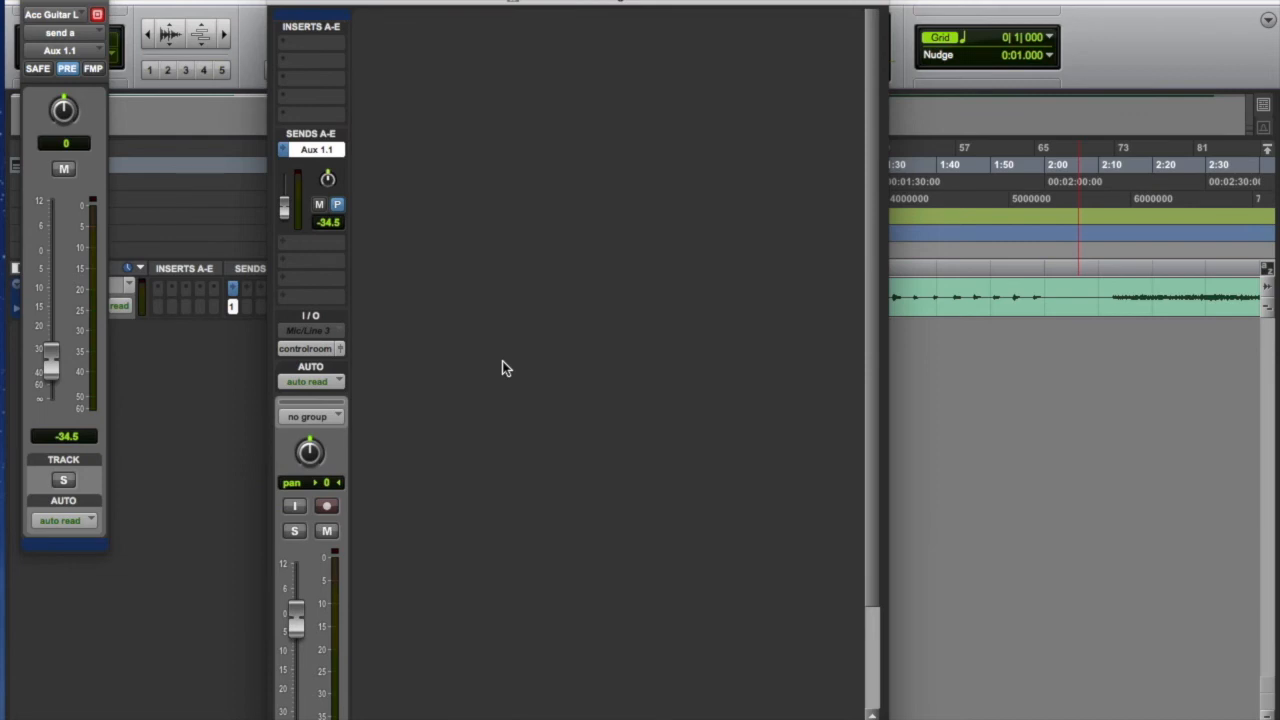
{"action": "key", "text": "shift+super+n"}
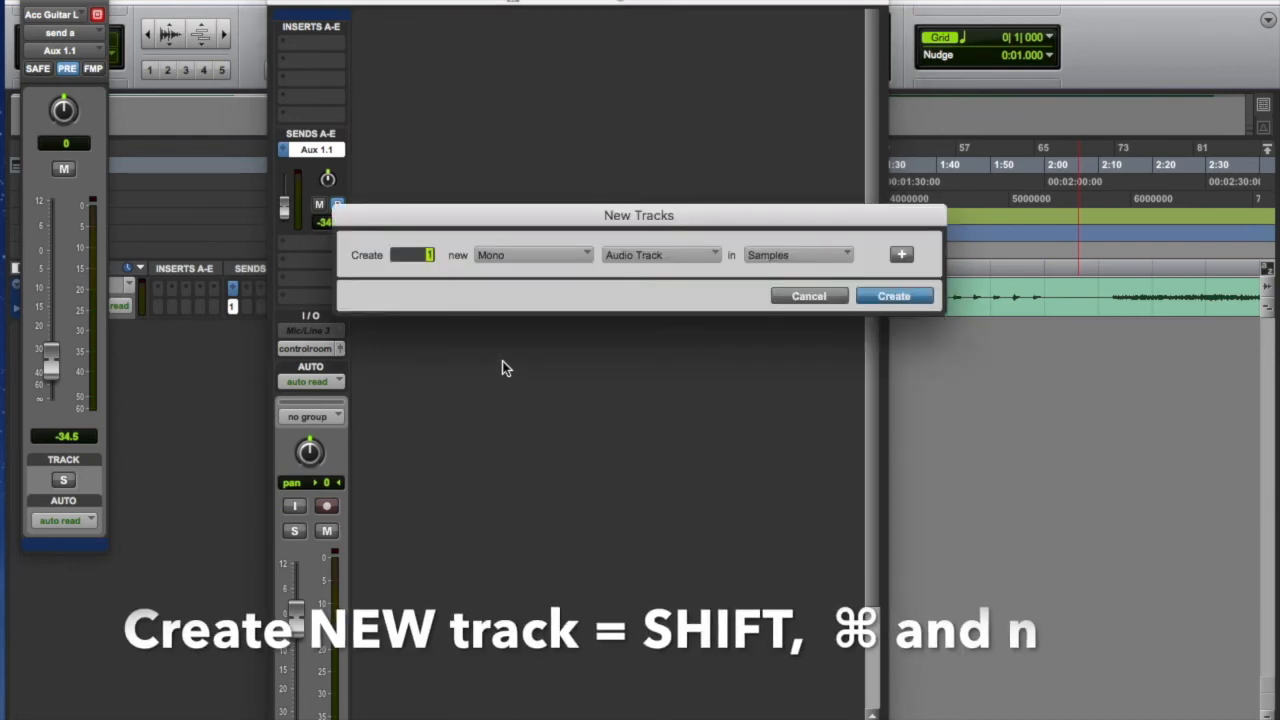
{"action": "left_click", "coordinate": [510, 257]}
{"action": "left_click", "coordinate": [515, 278]}
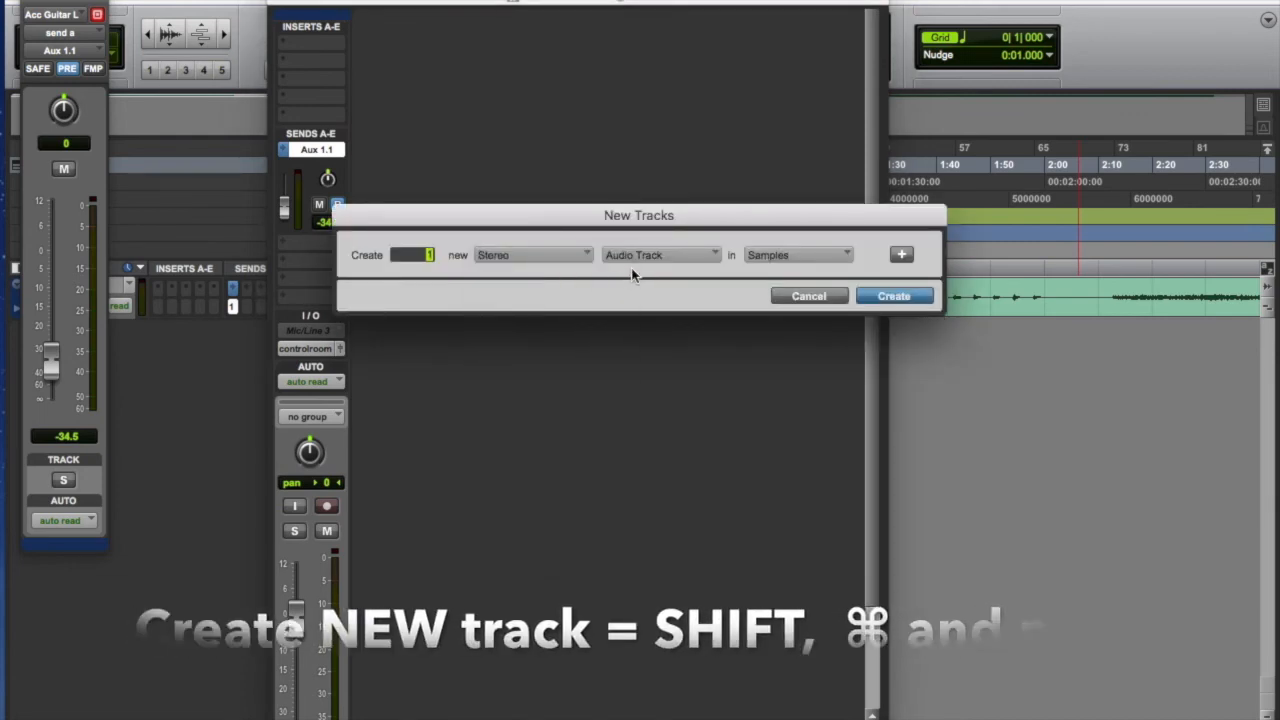
{"action": "left_click", "coordinate": [634, 250]}
{"action": "left_click", "coordinate": [636, 298]}
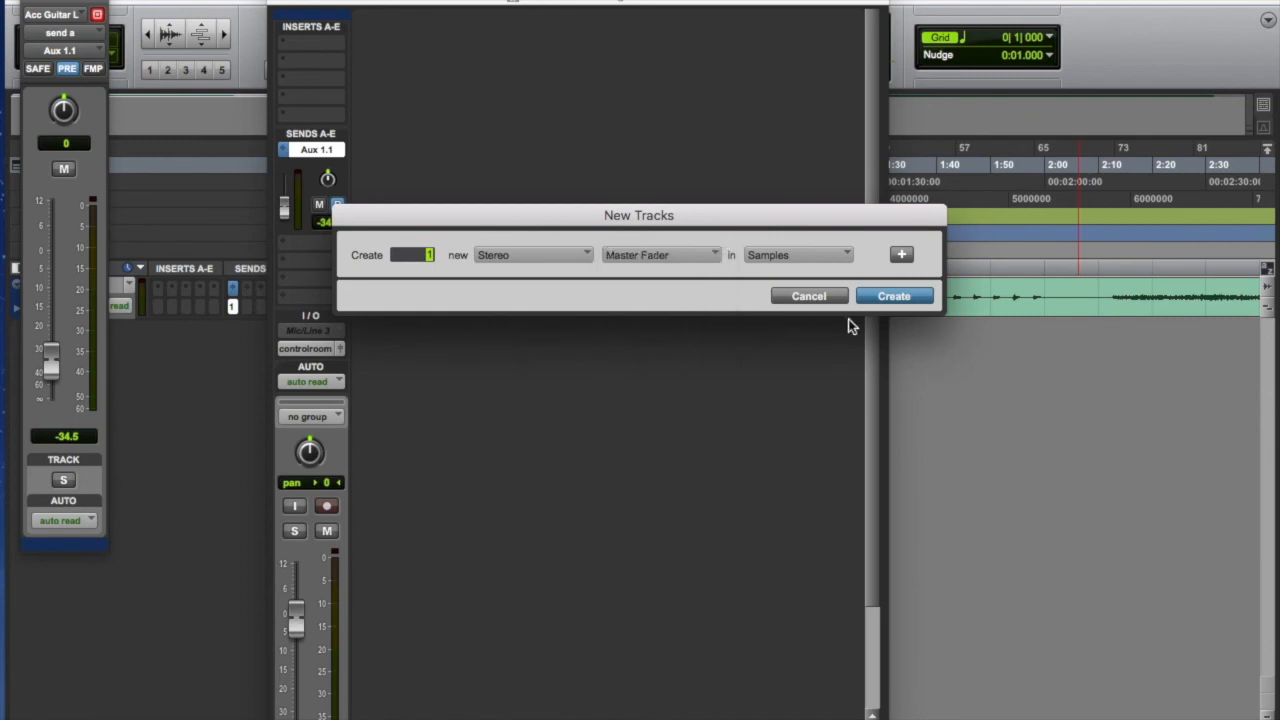
{"action": "left_click", "coordinate": [893, 295]}
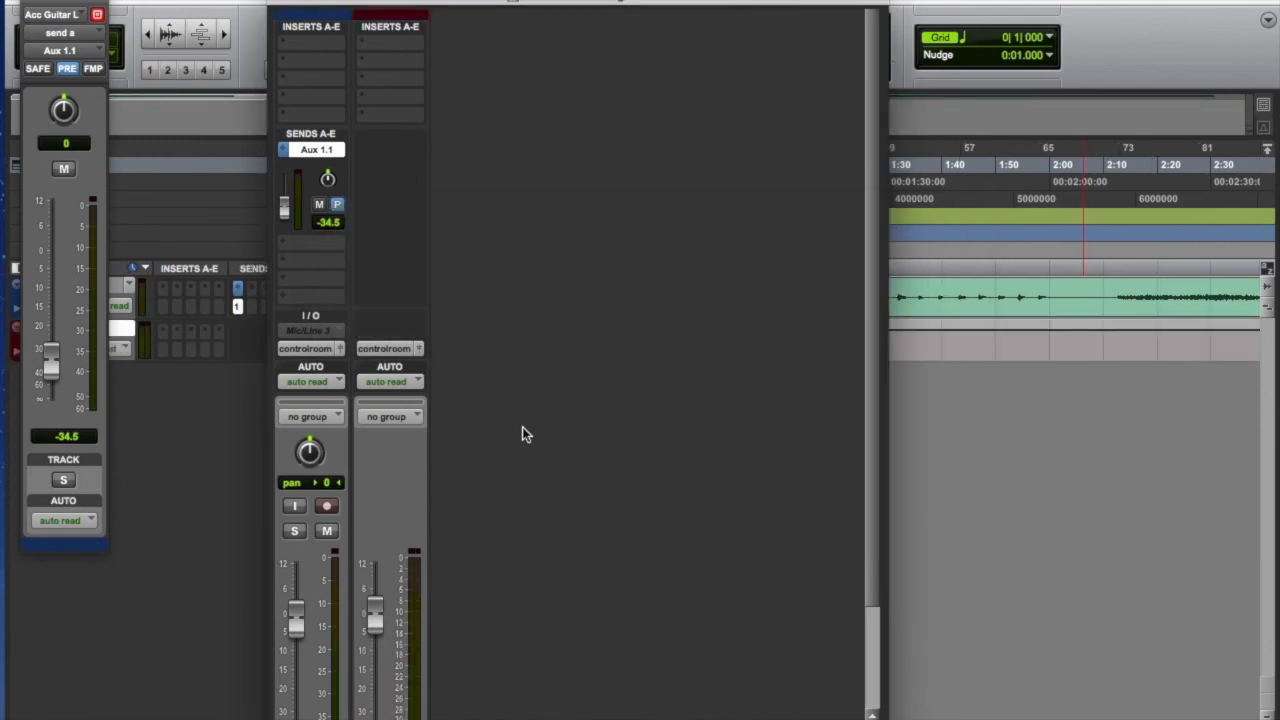
{"action": "mouse_move", "coordinate": [374, 612]}
{"action": "left_mouse_down"}
{"action": "mouse_move", "coordinate": [373, 652]}
{"action": "mouse_move", "coordinate": [374, 591]}
{"action": "mouse_move", "coordinate": [377, 612]}
{"action": "left_mouse_up"}
Draw annotation arrows tracing the guitar's signal path from the sends down to the channel fader and up to the pan knob.
{"action": "mouse_move", "coordinate": [381, 705]}
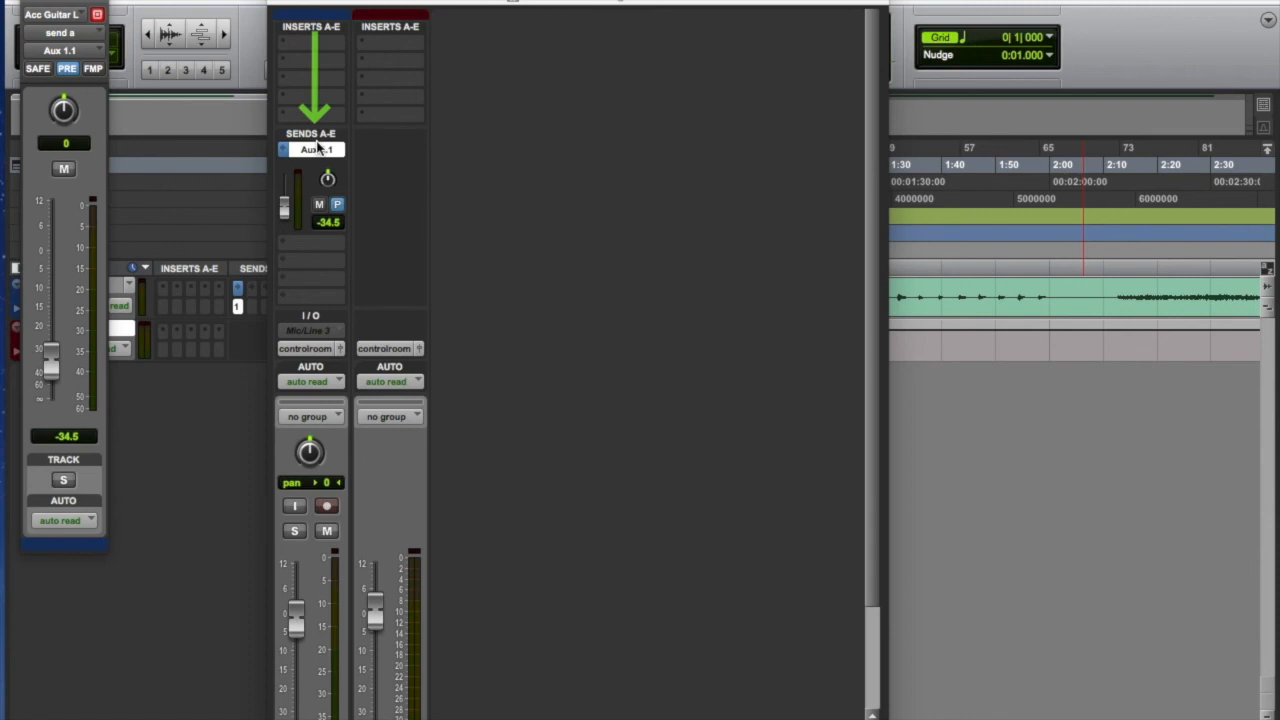
{"action": "mouse_move", "coordinate": [310, 145]}
{"action": "left_mouse_down"}
{"action": "mouse_move", "coordinate": [313, 308]}
{"action": "mouse_move", "coordinate": [289, 588]}
{"action": "left_mouse_up"}
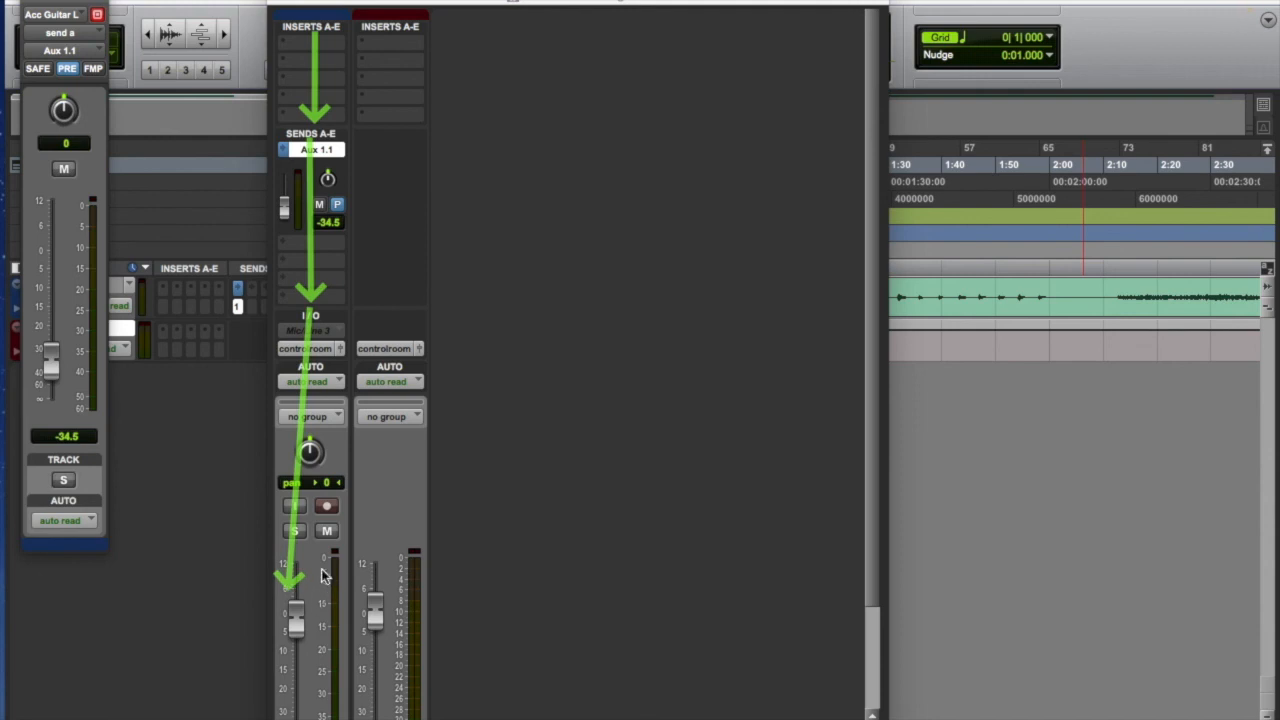
{"action": "left_click", "coordinate": [314, 572]}
{"action": "left_click_drag", "start_coordinate": [314, 572], "coordinate": [310, 452]}
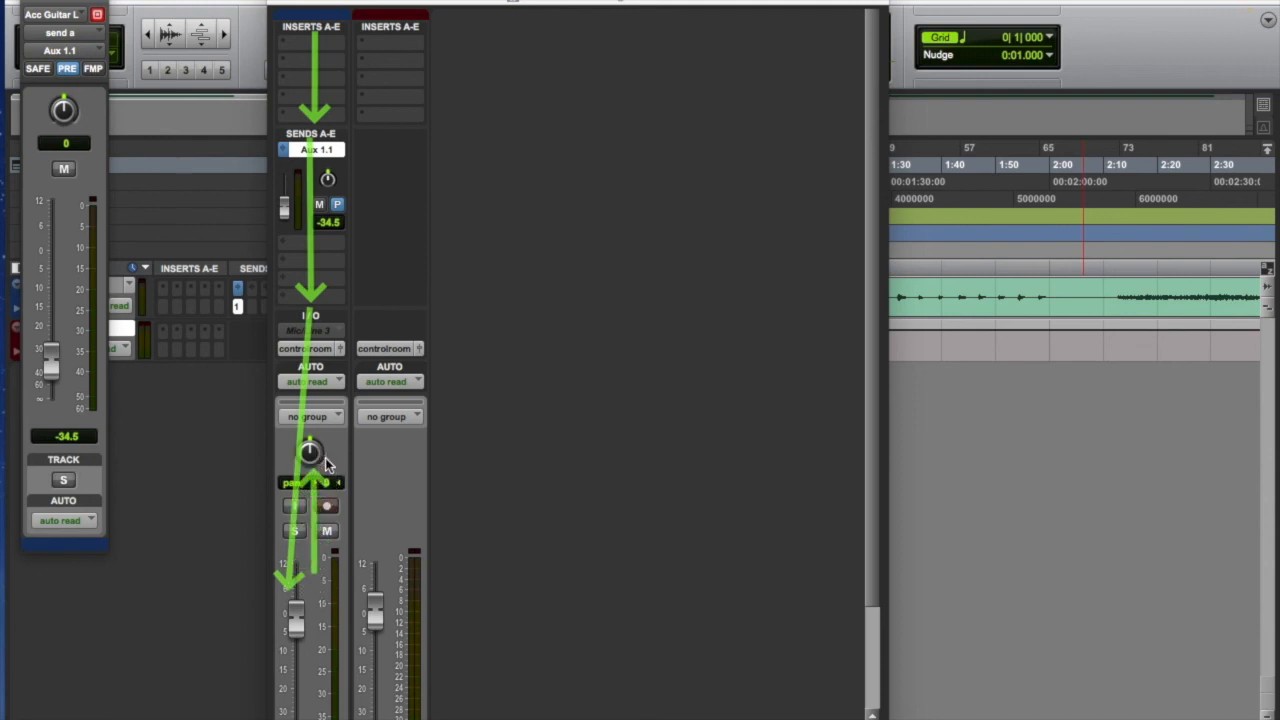
{"action": "left_click_drag", "start_coordinate": [322, 458], "coordinate": [365, 546]}
{"action": "mouse_move", "coordinate": [379, 515]}
{"action": "left_mouse_down"}
{"action": "mouse_move", "coordinate": [347, 25]}
{"action": "mouse_move", "coordinate": [378, 52]}
{"action": "mouse_move", "coordinate": [390, 112]}
{"action": "left_mouse_up"}
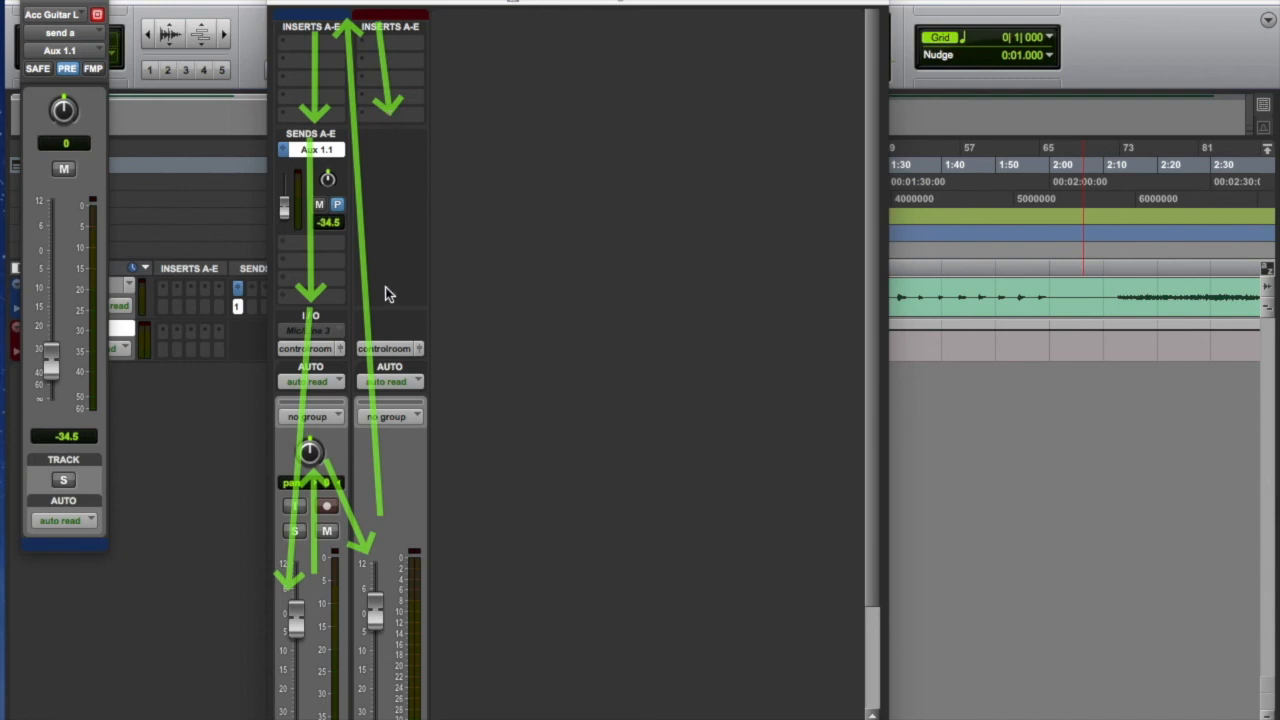
{"action": "key", "text": "super+z"}
{"action": "key", "text": "super+z"}
{"action": "key", "text": "super+z"}
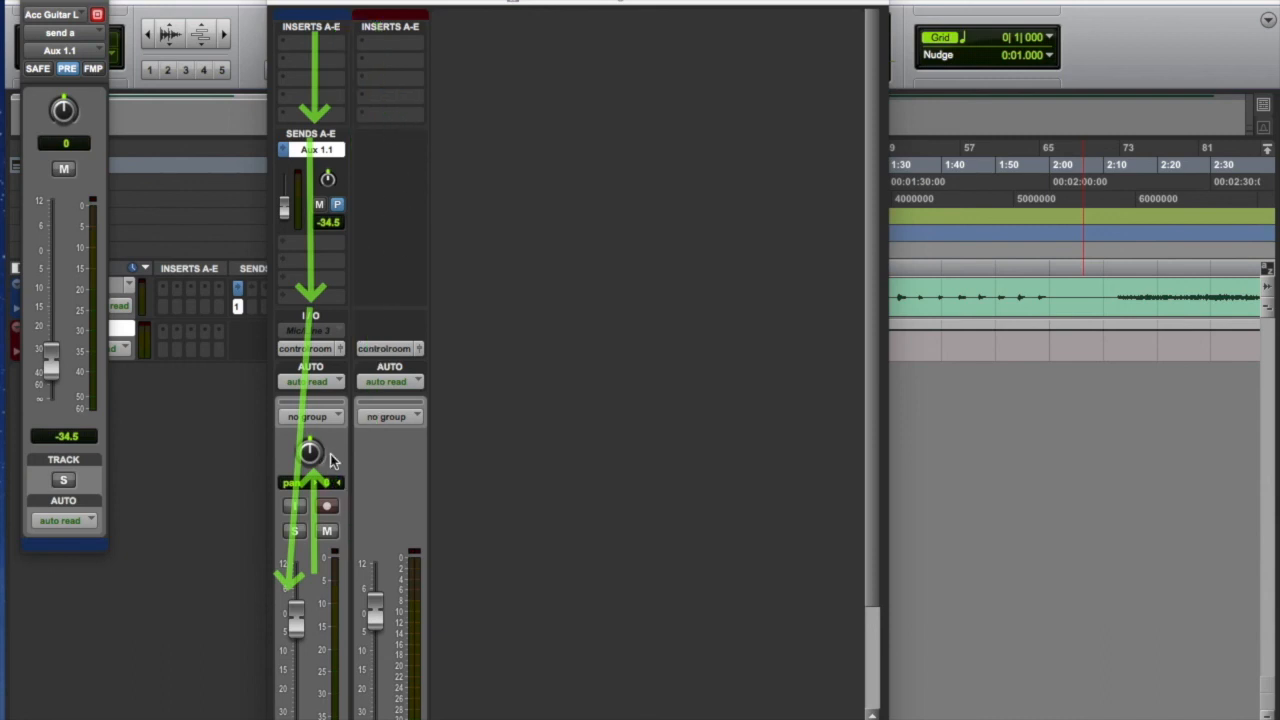
Draw annotation arrows from the guitar's pan knob to the master fader and outward, and return to the Edit window.
{"action": "mouse_move", "coordinate": [312, 452]}
{"action": "left_mouse_down"}
{"action": "mouse_move", "coordinate": [366, 12]}
{"action": "mouse_move", "coordinate": [400, 51]}
{"action": "mouse_move", "coordinate": [381, 487]}
{"action": "left_mouse_up"}
{"action": "left_click_drag", "start_coordinate": [386, 552], "coordinate": [613, 402]}
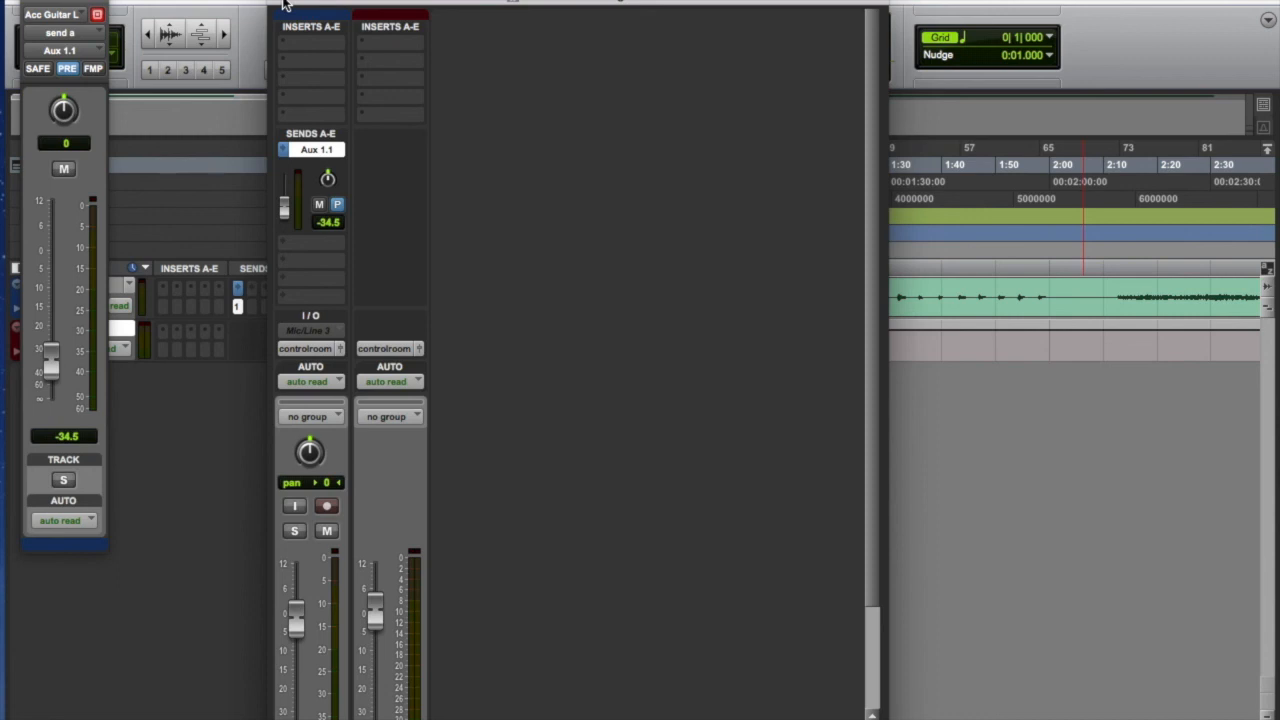
{"action": "key", "text": "super+equal"}
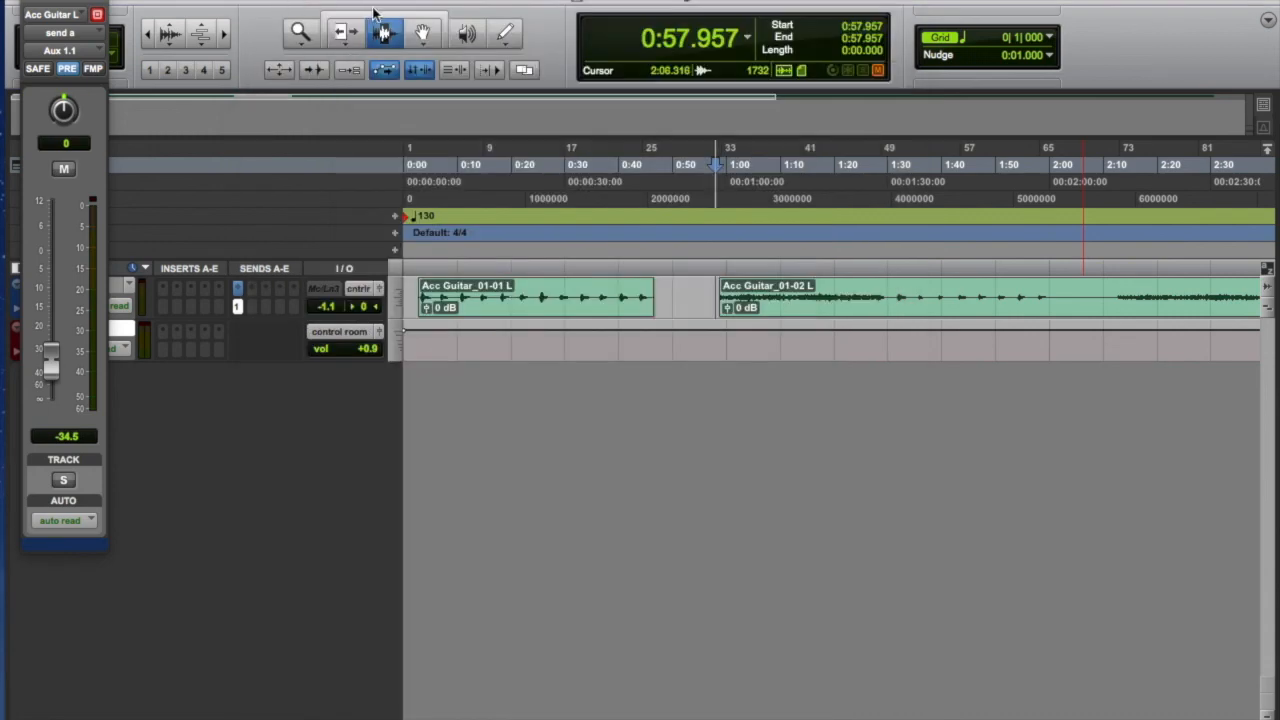